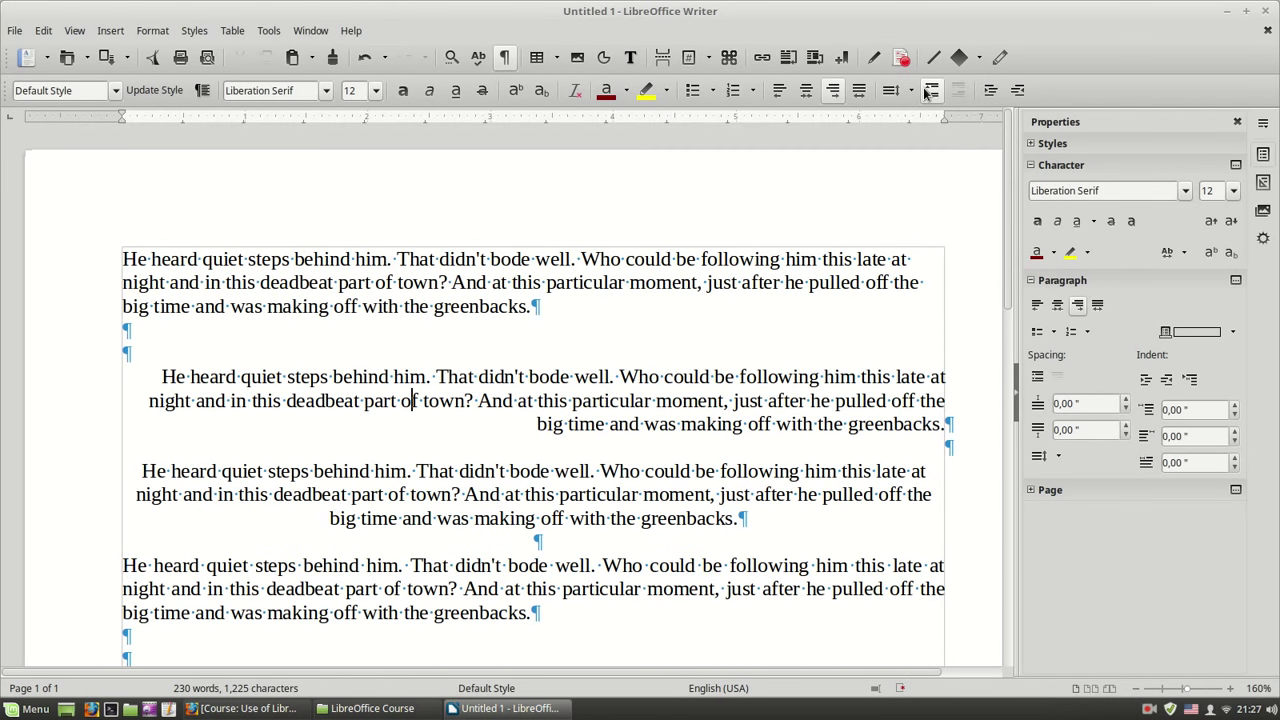
Step: Copy the first sample paragraph and paste it as a new paragraph directly below it
left_click_drag(530, 306, 123, 258)
key("ctrl+c")
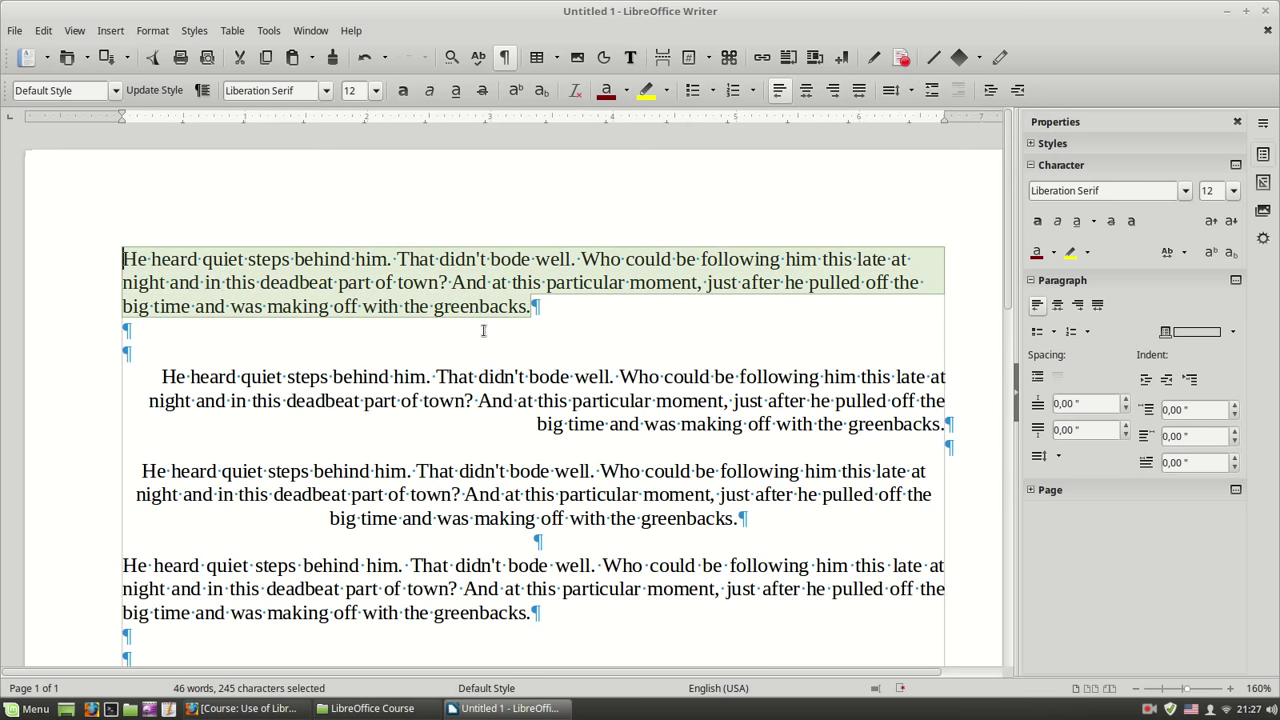
left_click(557, 306)
key("Return")
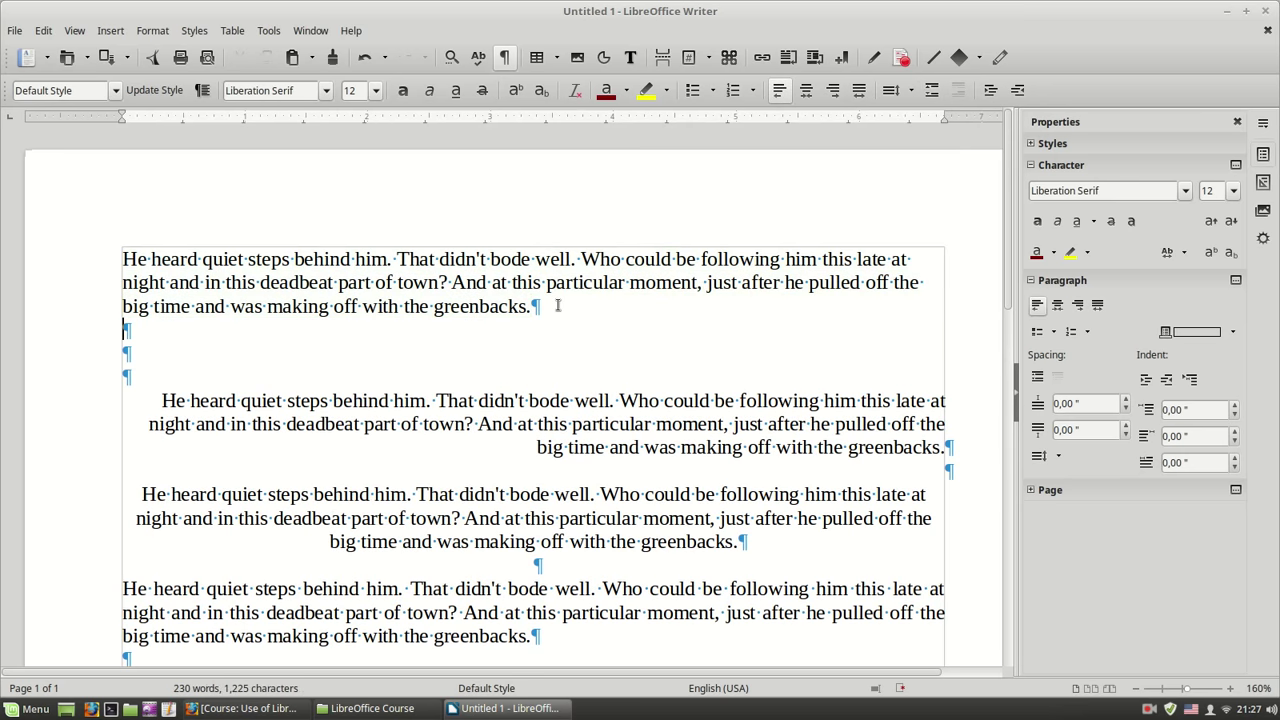
key("ctrl+v")
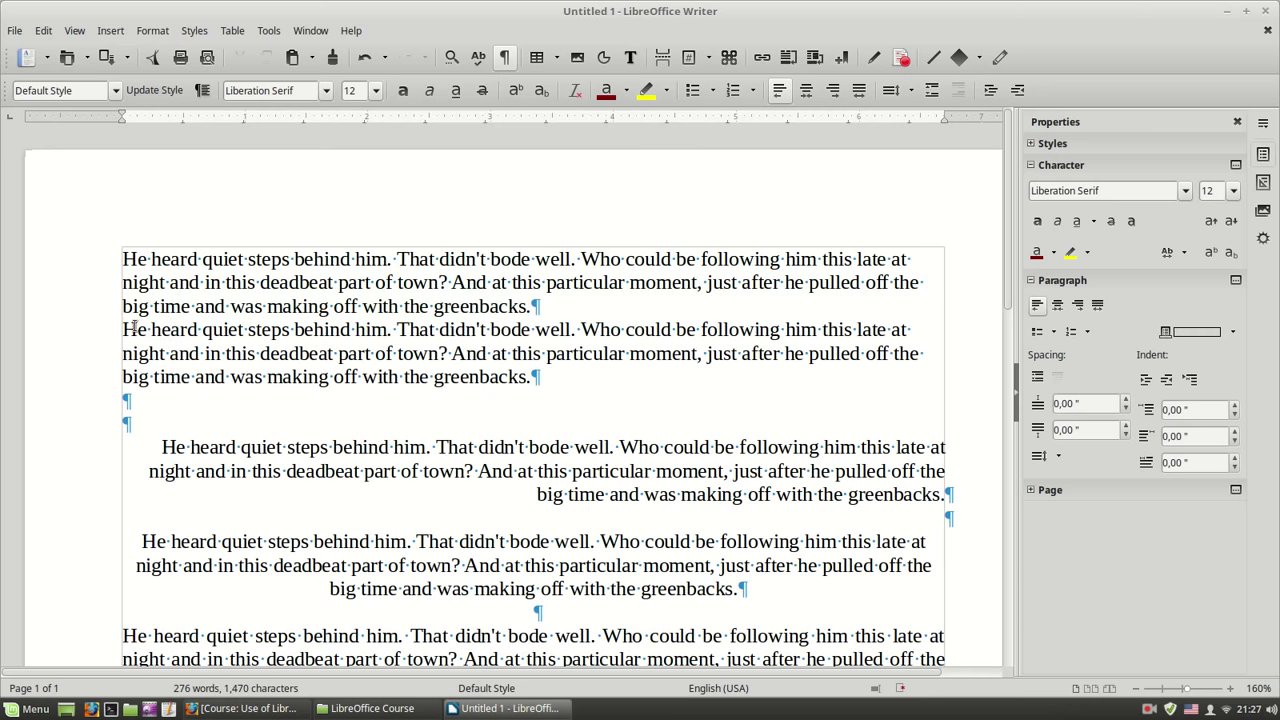
Step: Select the entire second paragraph
left_click(504, 57)
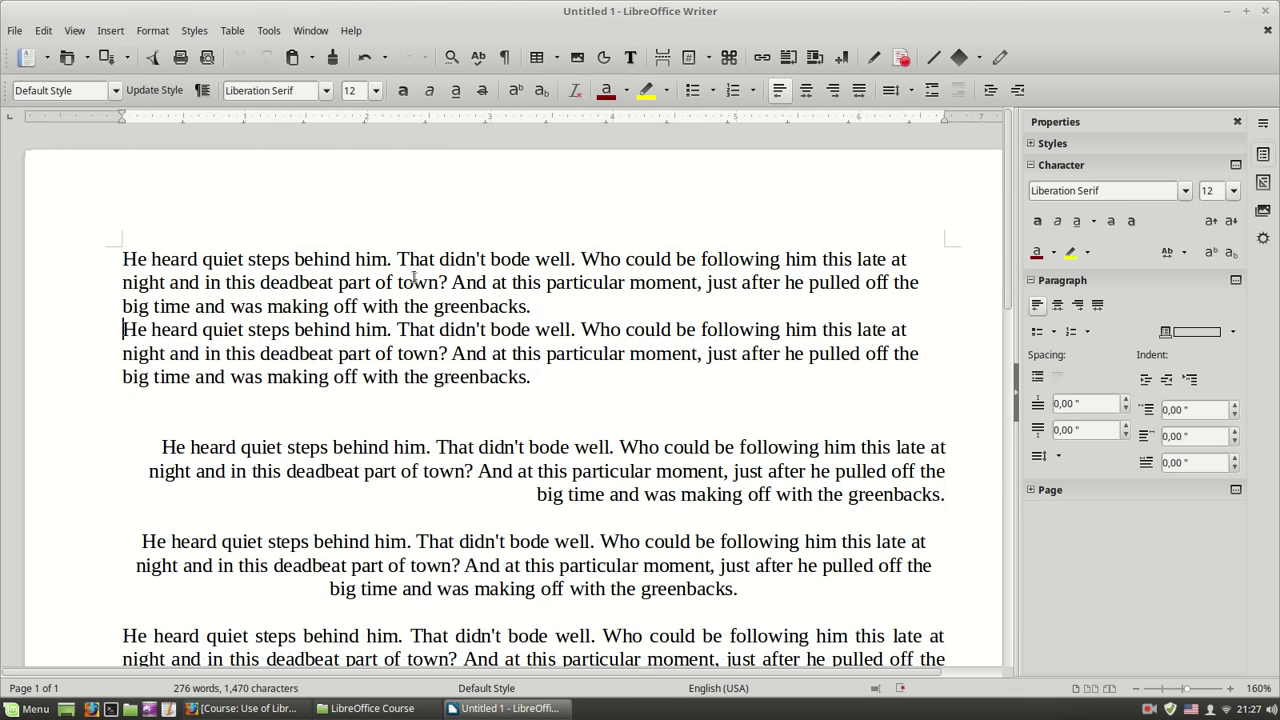
left_click(504, 57)
left_click(444, 377)
triple_click(299, 343)
left_click(282, 330)
left_click_drag(127, 330, 531, 376)
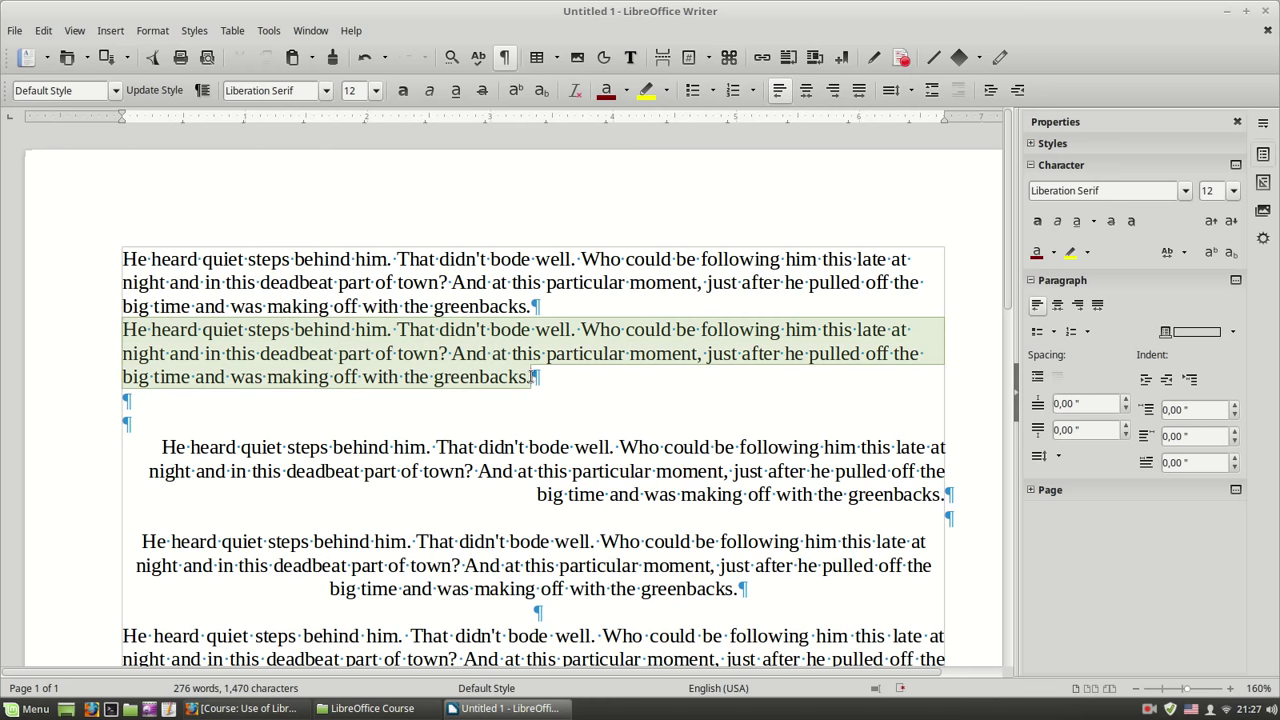
Step: Make the selected paragraph's text dark red and hide the formatting marks
left_click(606, 90)
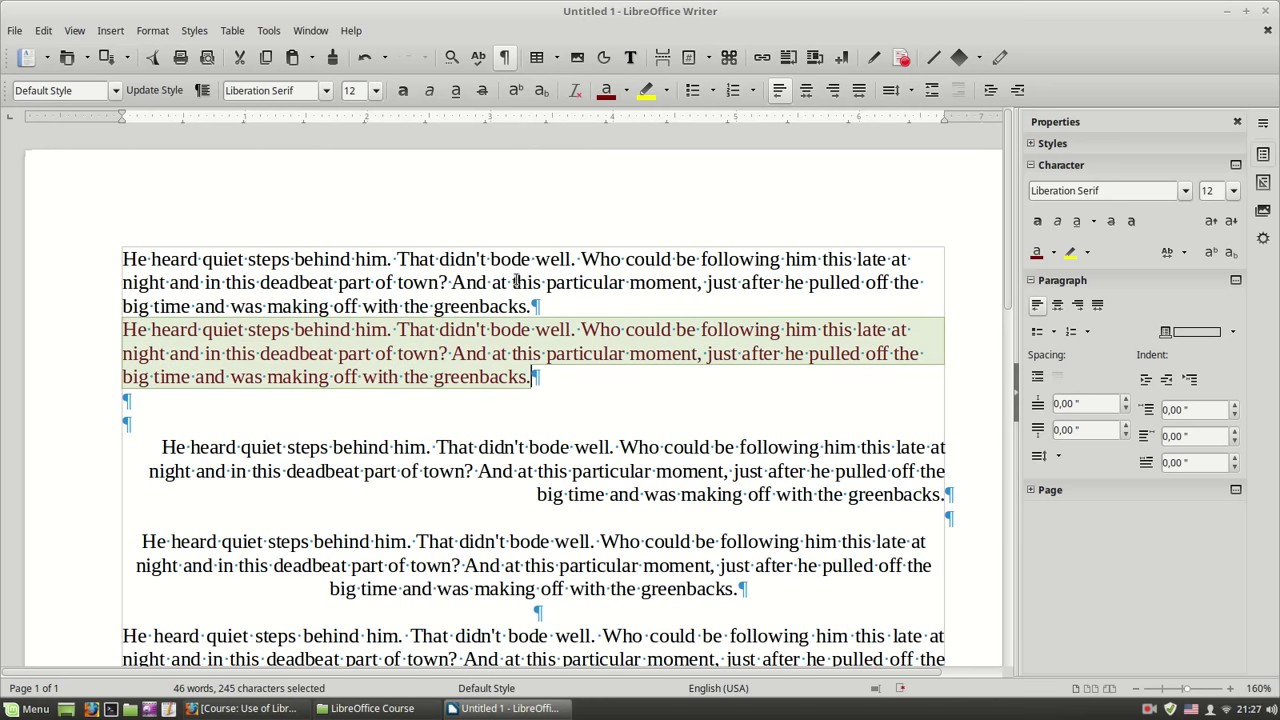
left_click(505, 265)
left_click(505, 57)
left_click(549, 330)
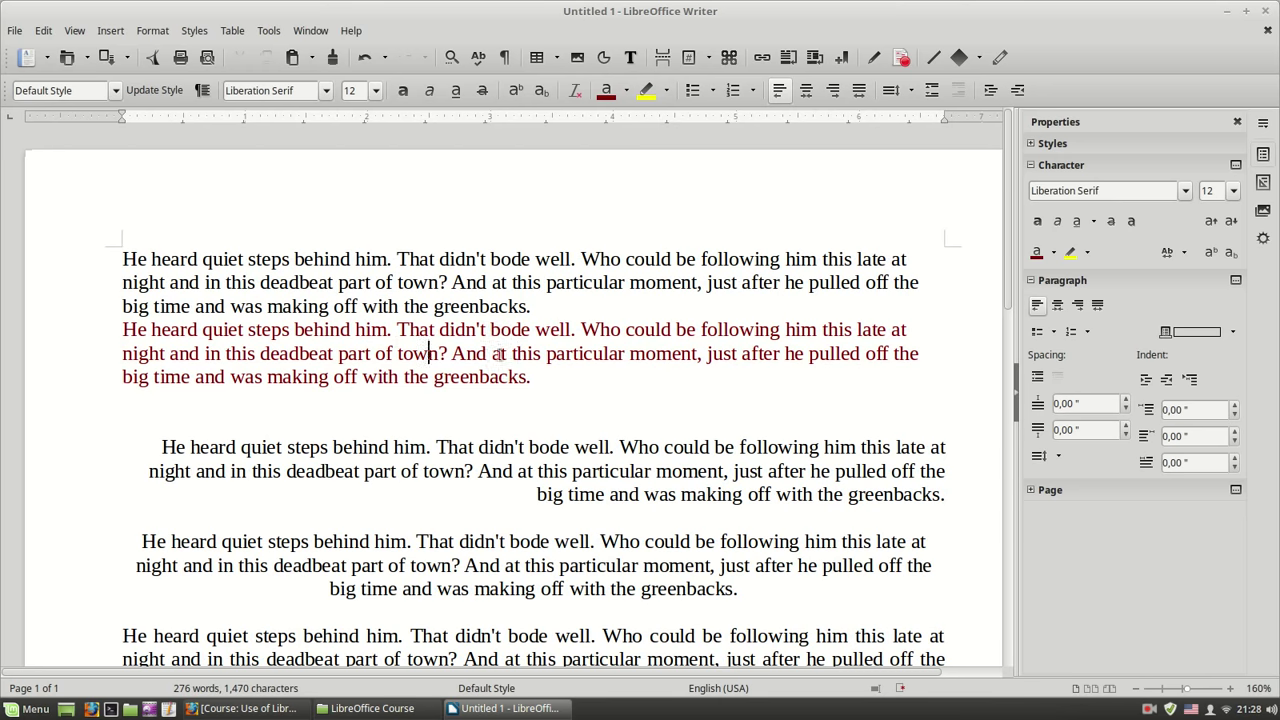
Step: Paste a copy of the first paragraph as a new paragraph below the red one
left_click_drag(531, 306, 97, 263)
key("ctrl+c")
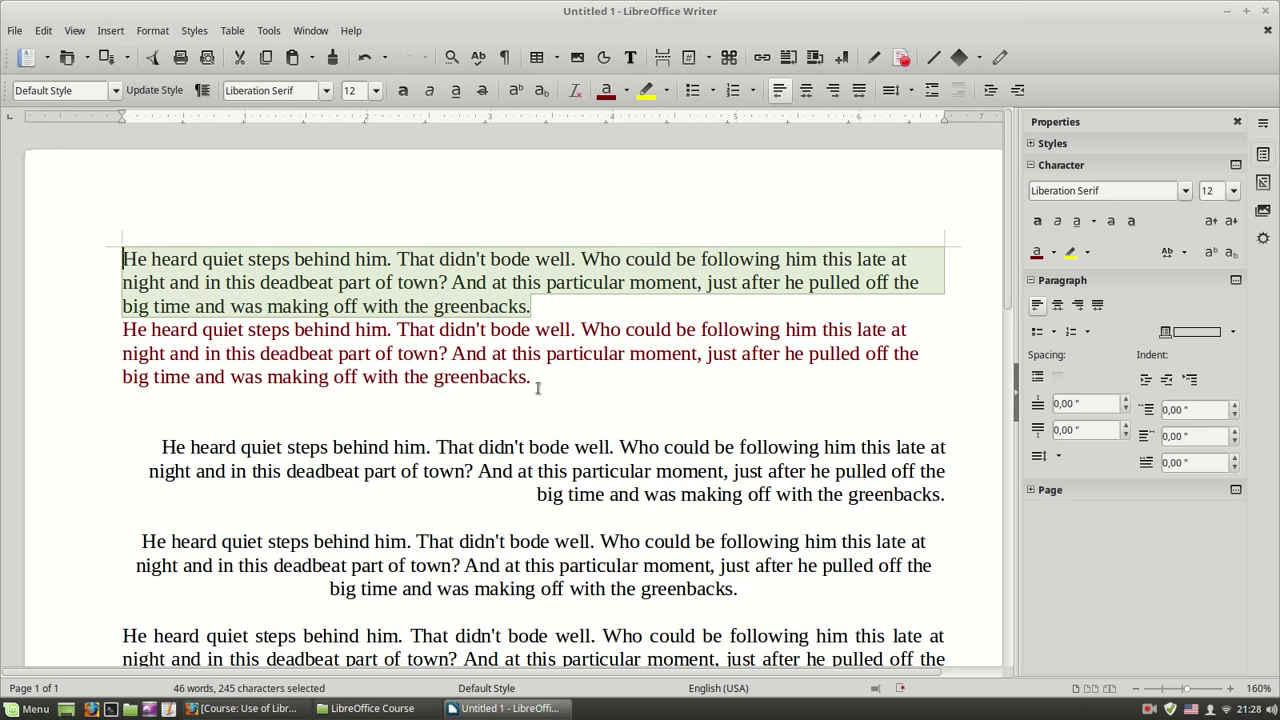
left_click(537, 388)
key("Return")
key("ctrl+v")
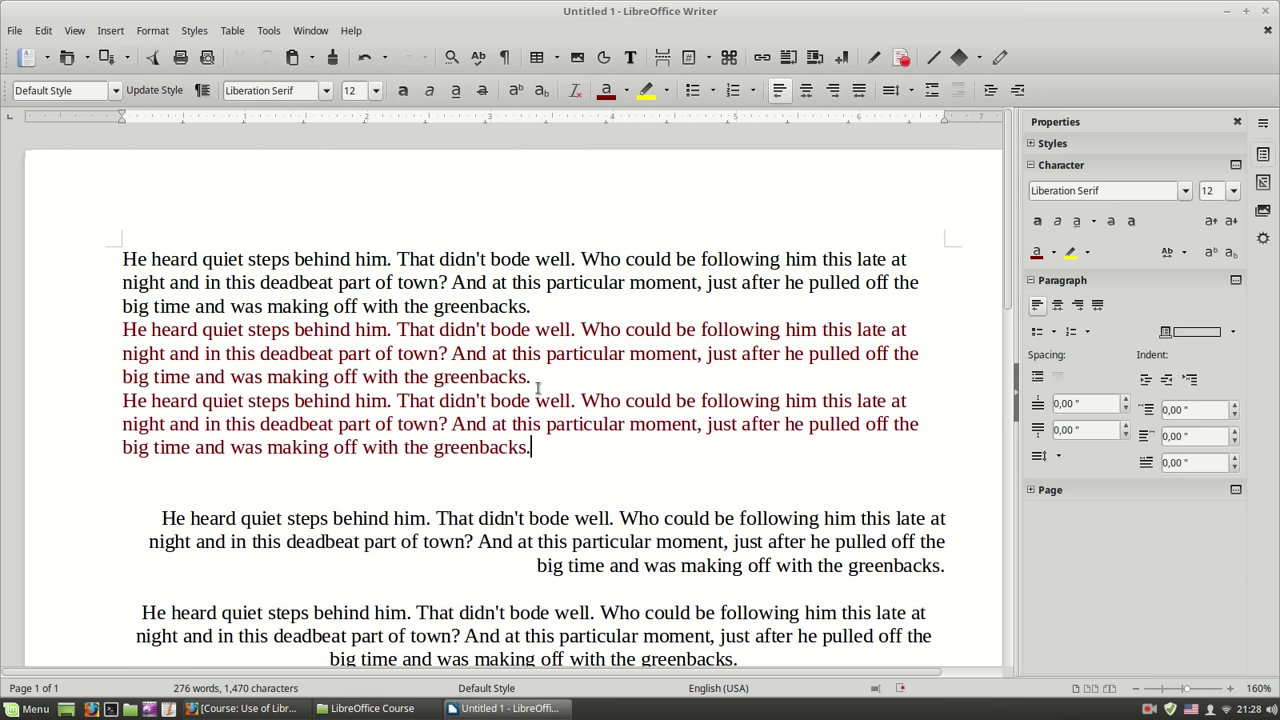
Step: Set the pasted paragraph's font colour back to Automatic
left_click_drag(530, 447, 122, 400)
left_click(626, 90)
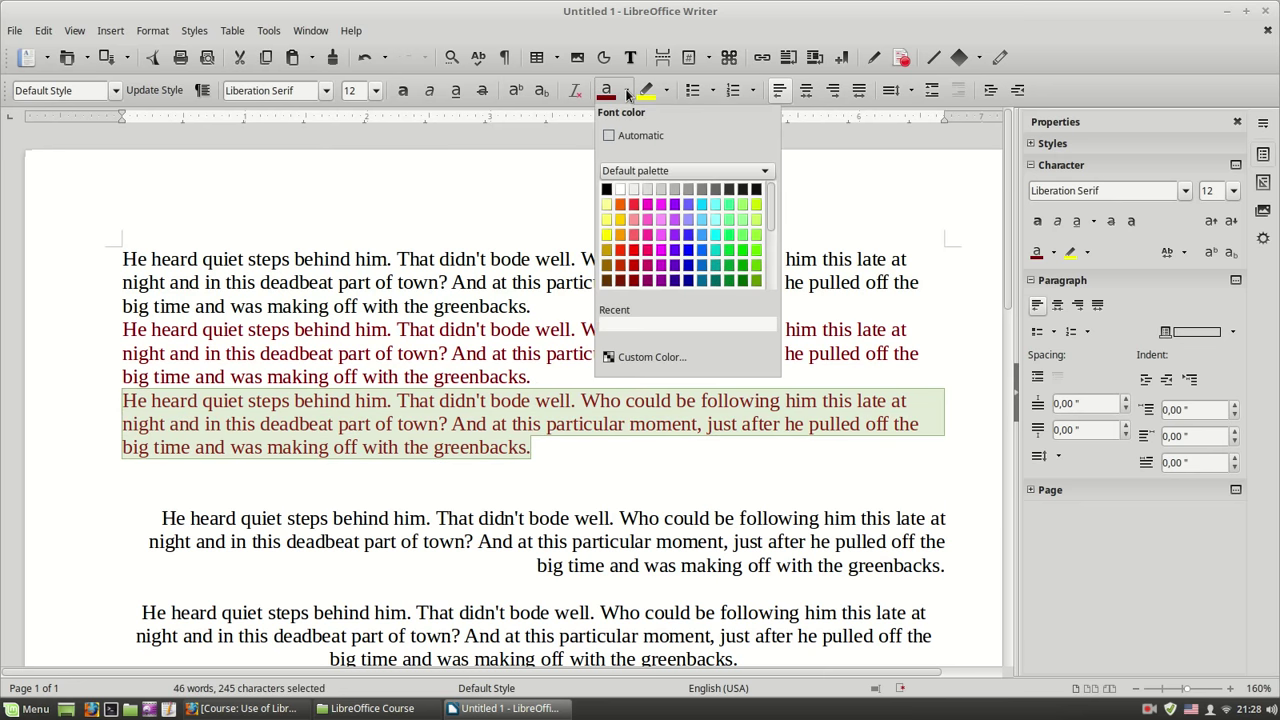
left_click(620, 136)
left_click(430, 305)
left_click(388, 332)
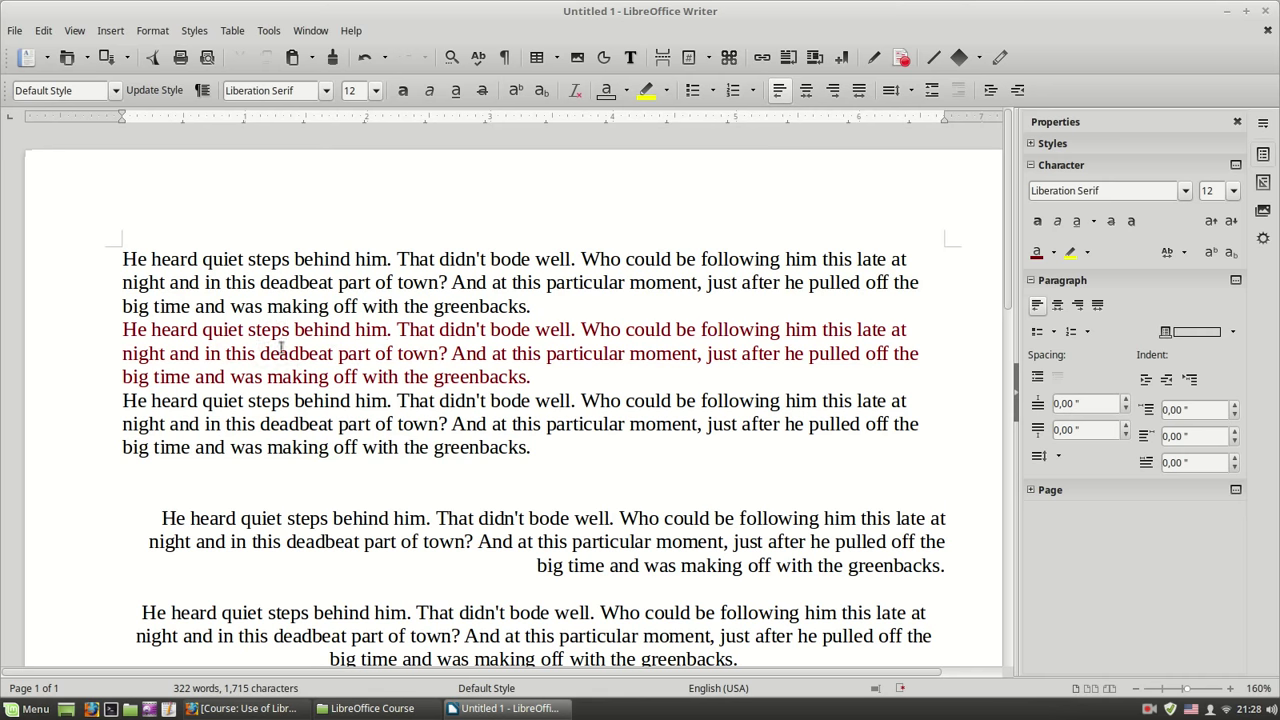
Step: Increase the red paragraph's spacing above and below six steps, and show formatting marks
left_click(933, 93)
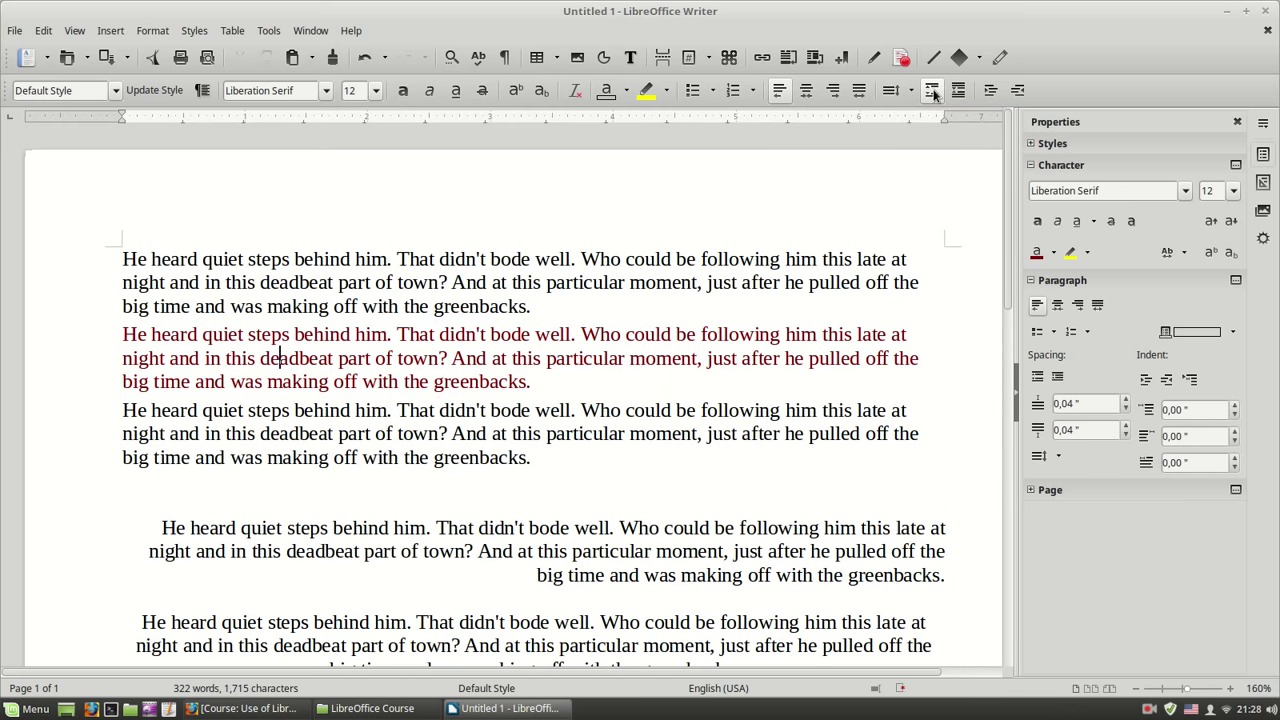
left_click(933, 93)
left_click(933, 93)
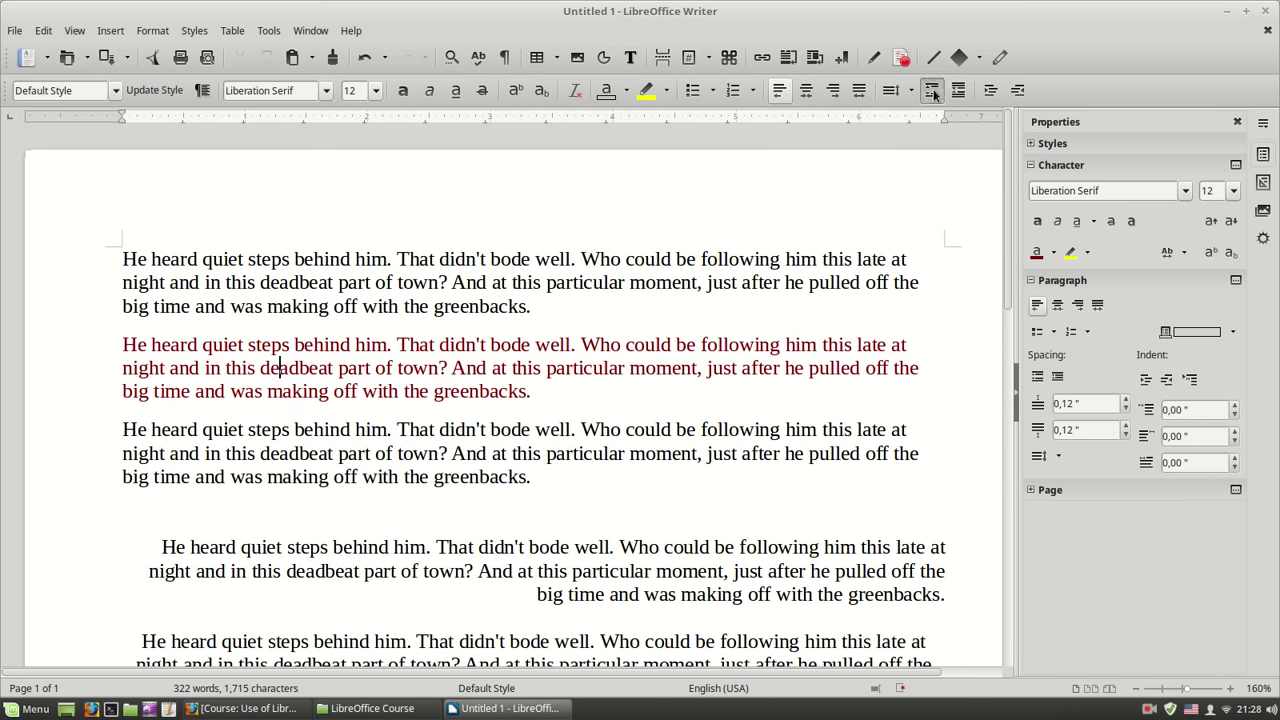
left_click(933, 93)
left_click(933, 93)
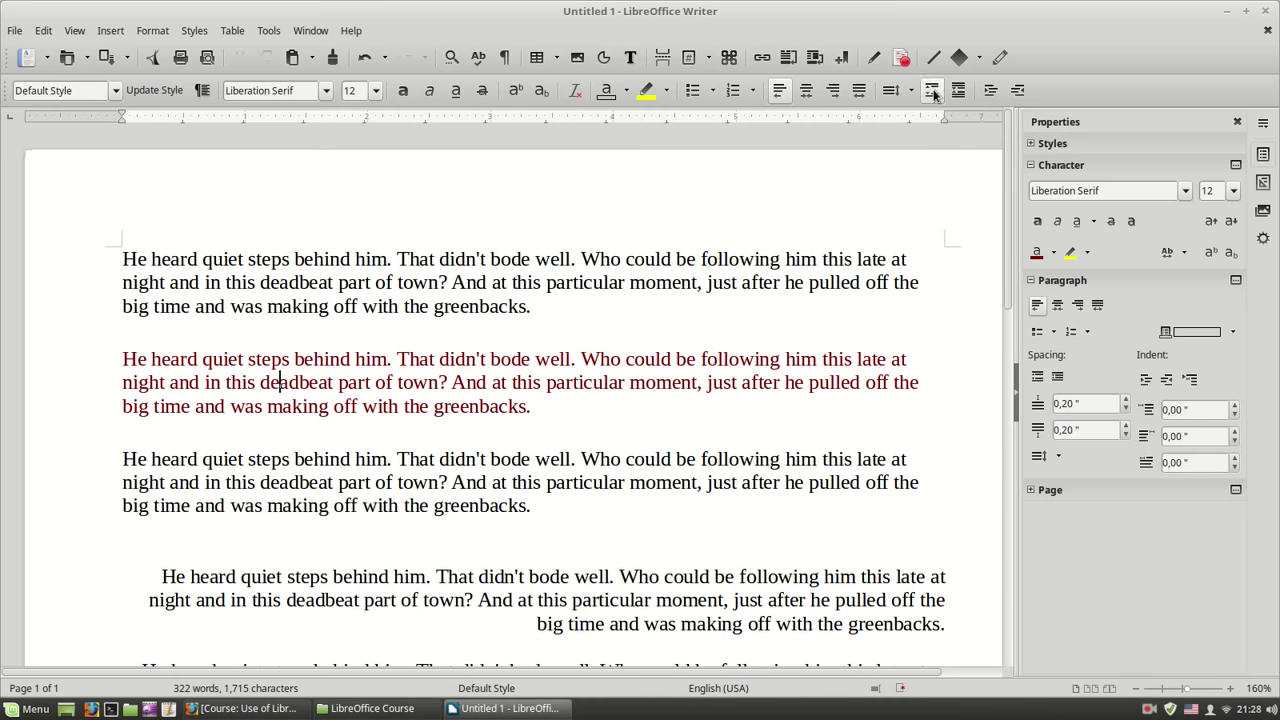
left_click(933, 93)
left_click(506, 58)
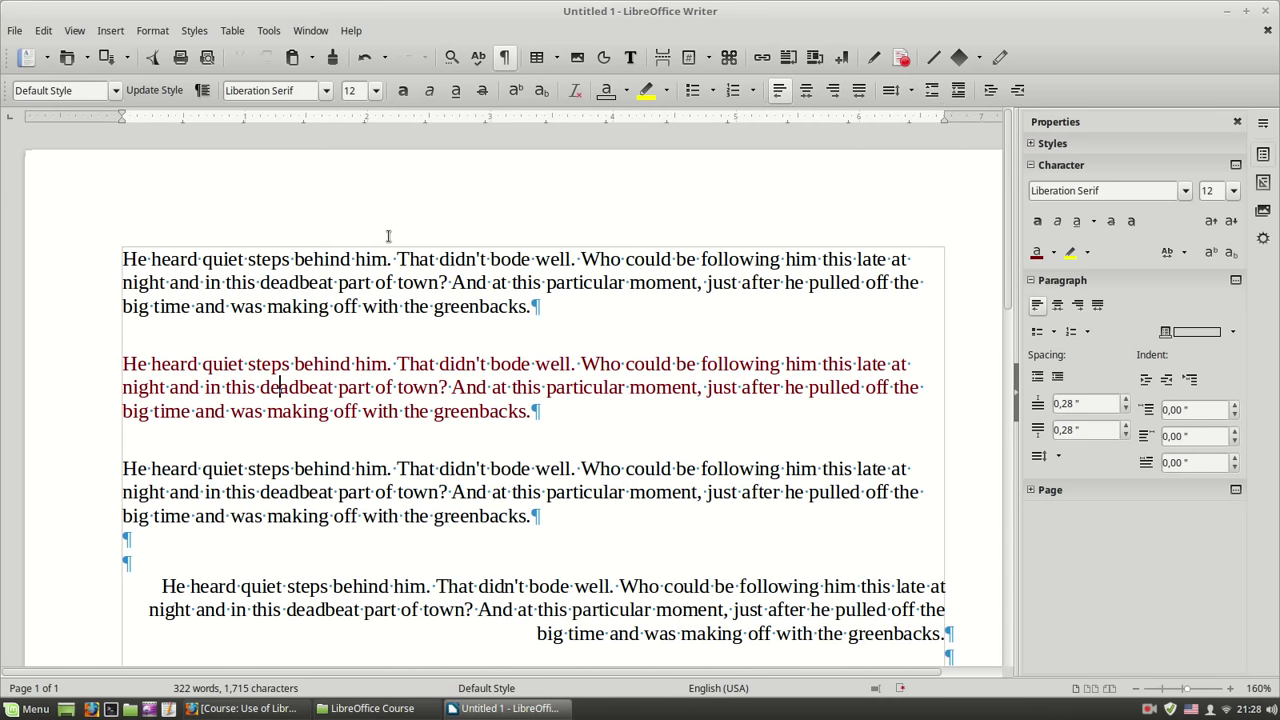
Step: Fine-tune the red paragraph's spacing, ending at 0,32" above and below
double_click(153, 327)
left_click(186, 331)
left_click(957, 92)
left_click(957, 92)
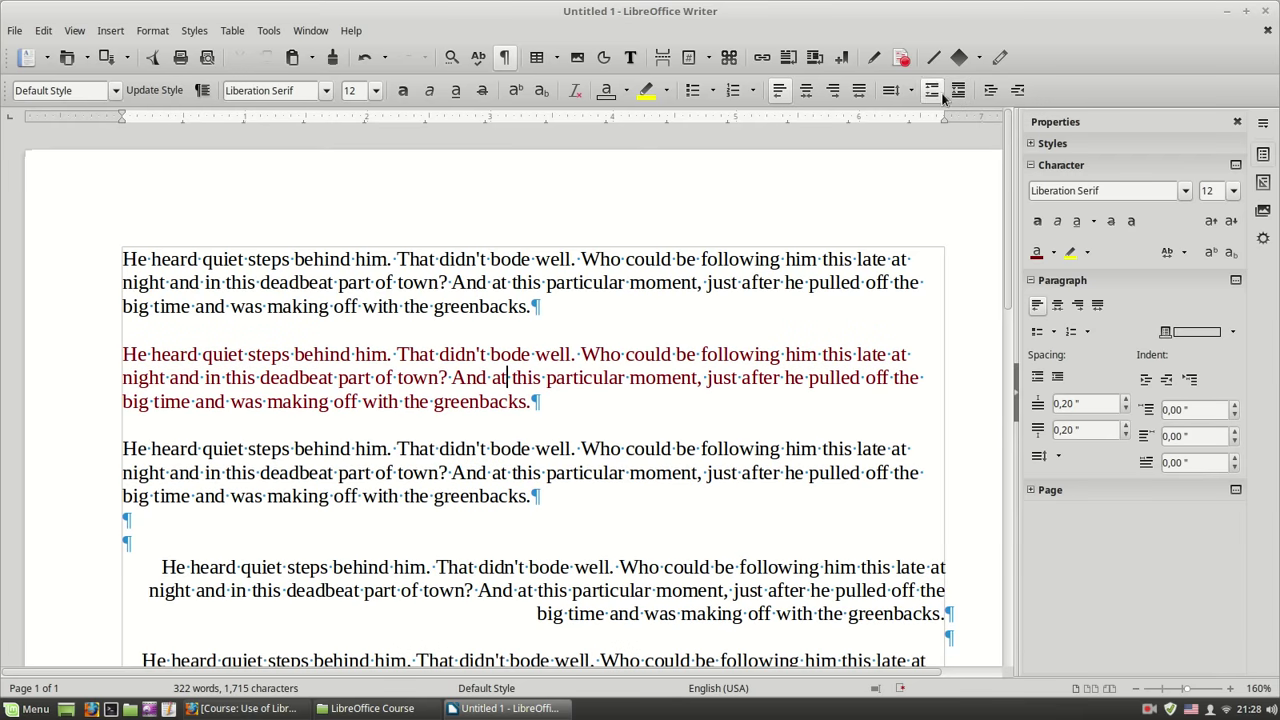
left_click(932, 92)
left_click(935, 95)
left_click(935, 95)
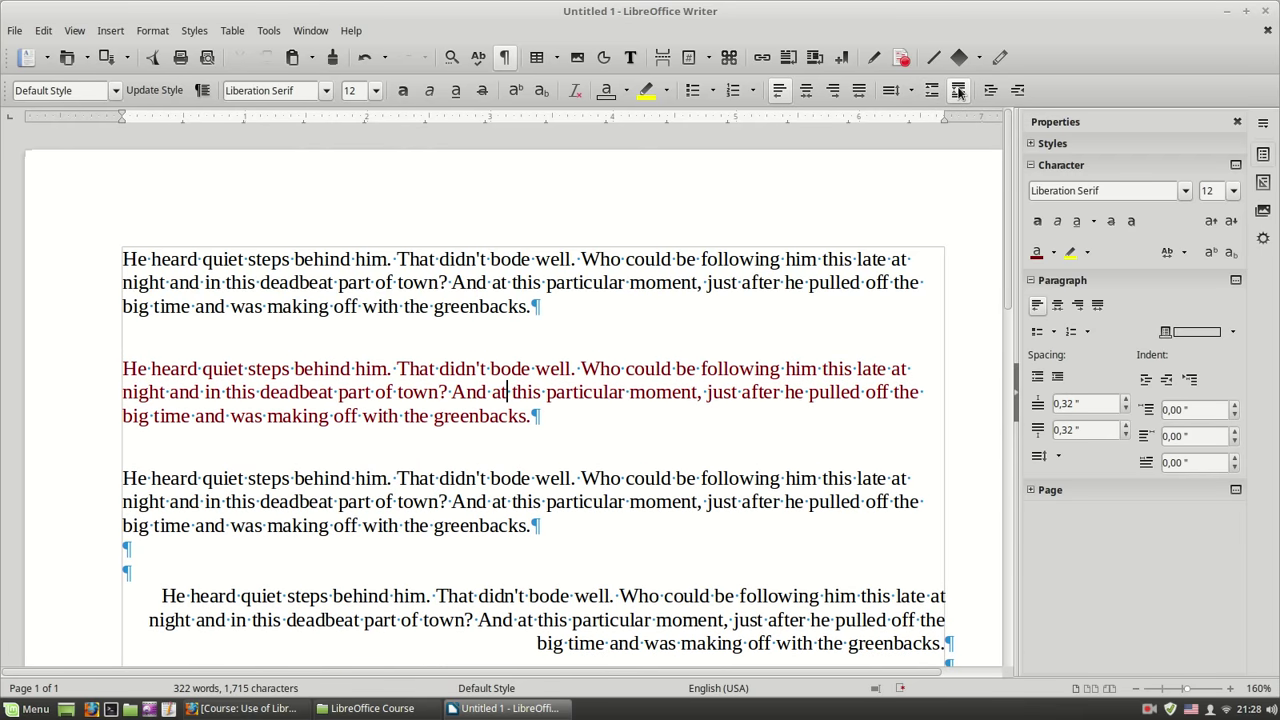
left_click(957, 92)
left_click(957, 92)
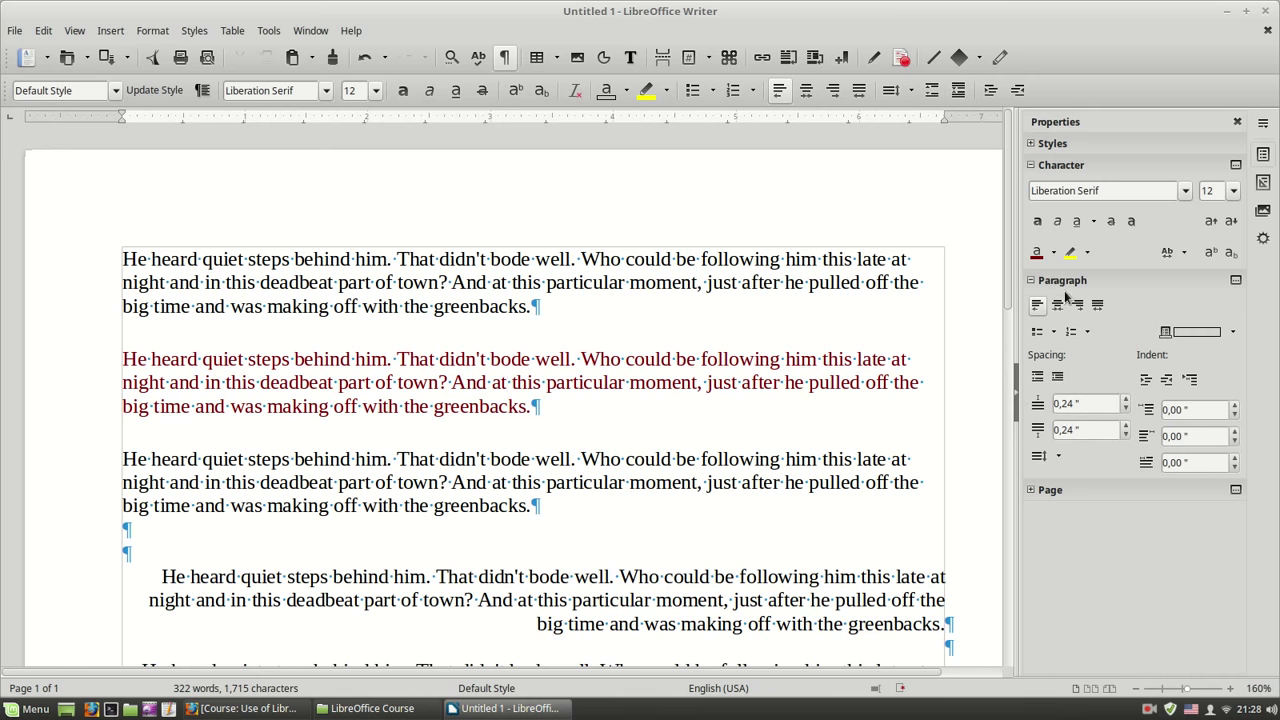
left_click(938, 98)
left_click(938, 98)
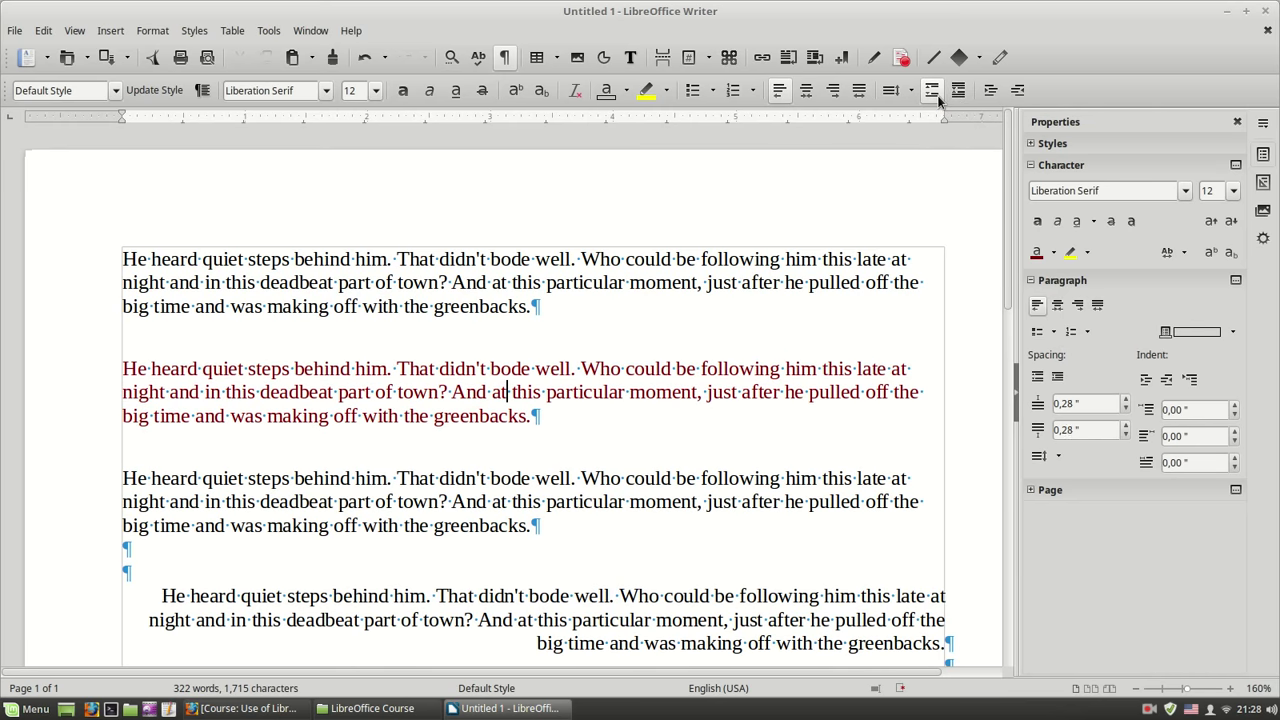
Step: Raise the red paragraph's Above spacing several steps in the sidebar Paragraph panel
left_click(1127, 402)
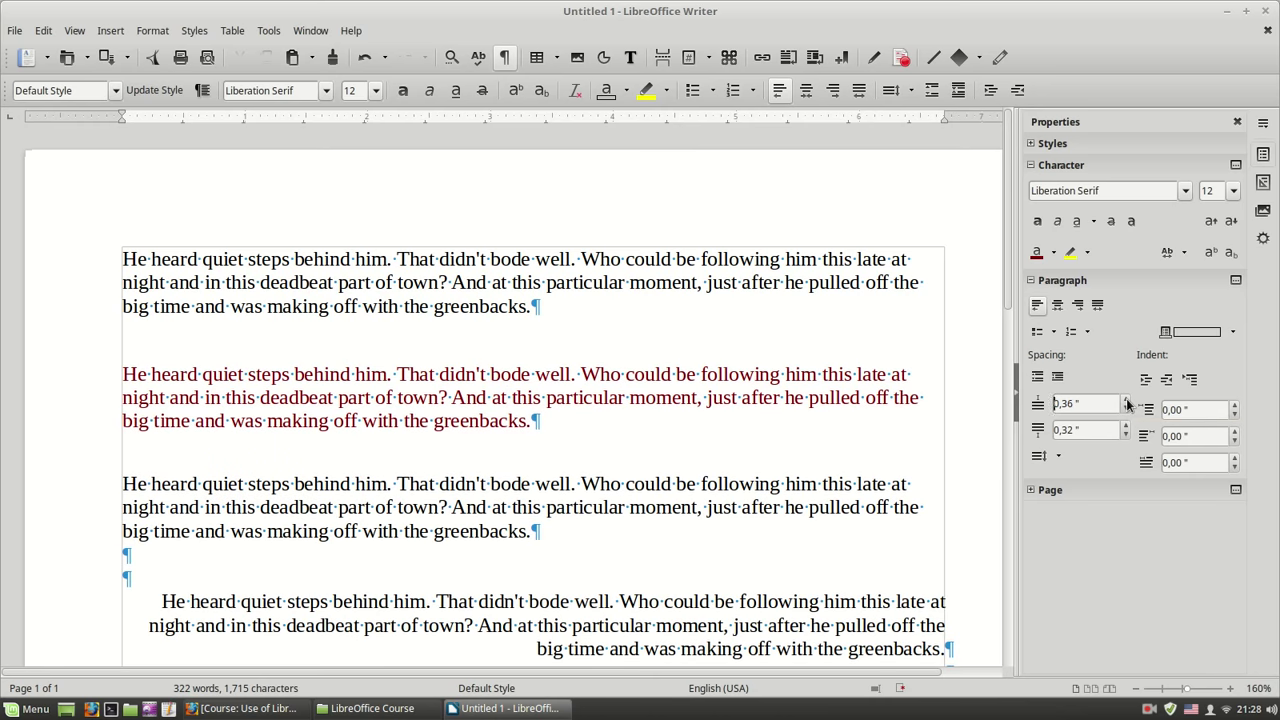
left_click(1127, 402)
left_click(1127, 402)
left_click(1127, 402)
left_click(1127, 402)
left_click(1127, 402)
left_click(1127, 402)
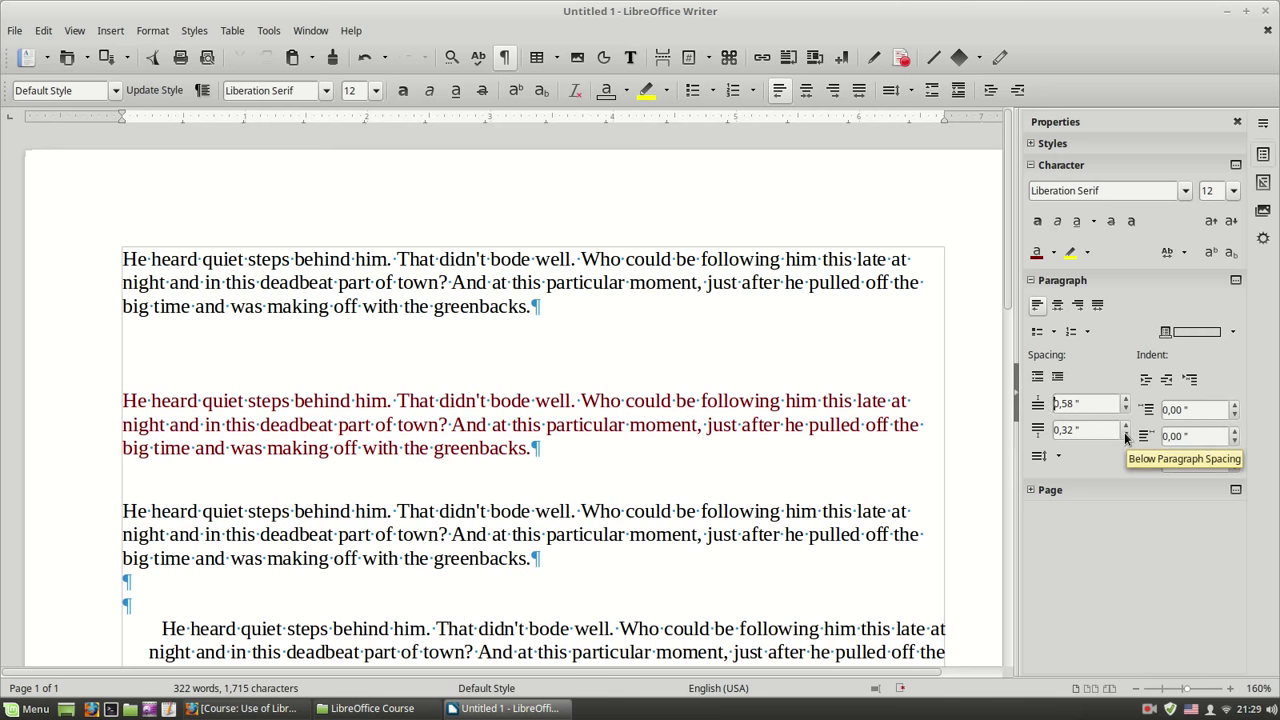
Step: Adjust the red paragraph's Below spacing to 0,30"
left_click(1126, 435)
left_click(1126, 435)
left_click(1126, 435)
left_click(1126, 435)
left_click(1126, 435)
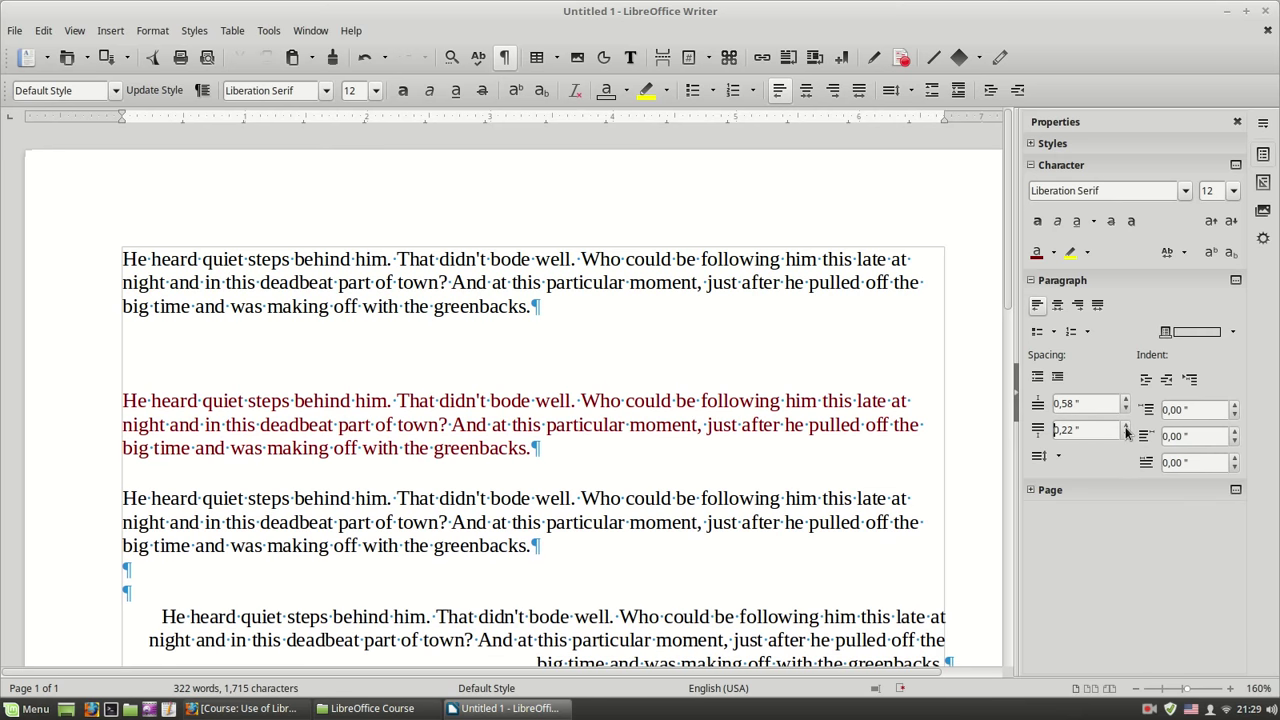
left_click(1126, 427)
left_click(1126, 427)
left_click(1126, 427)
left_click(1126, 427)
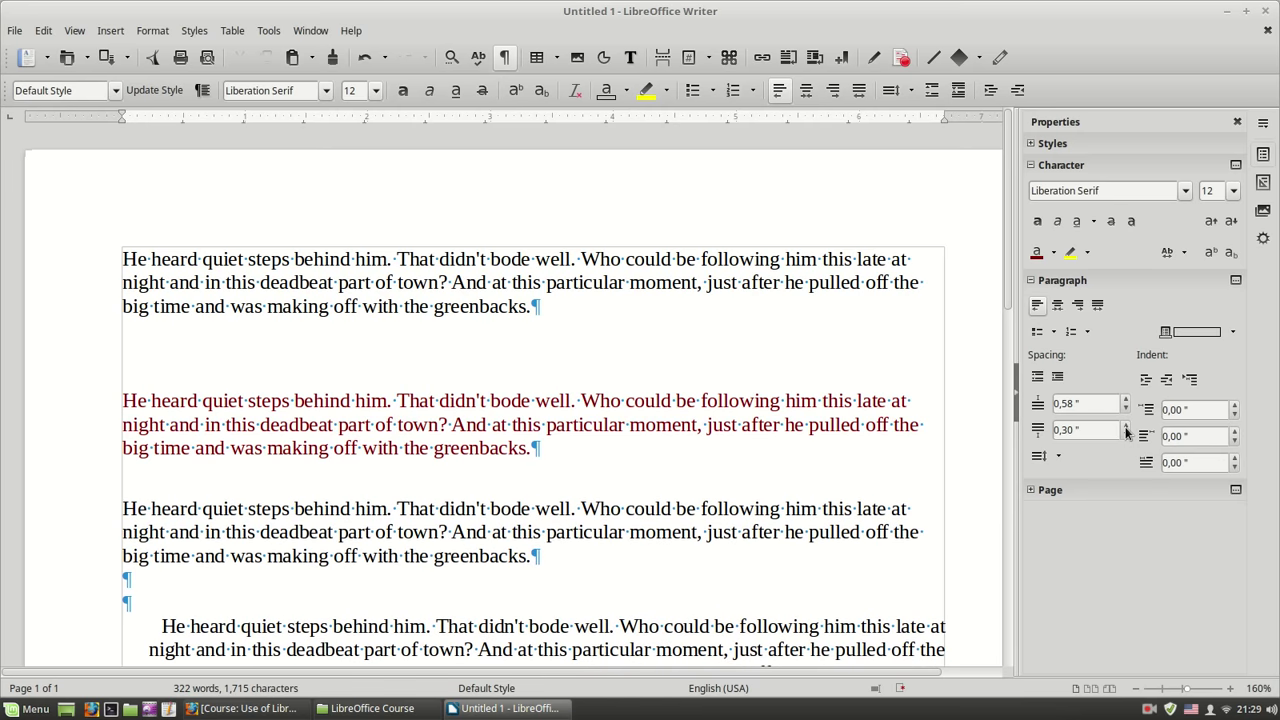
Step: Lower the red paragraph's Above spacing back to 0,30"
left_click(1127, 408)
left_click(1127, 408)
left_click(1127, 408)
left_click(1127, 408)
left_click(1127, 408)
left_click(1127, 408)
left_click(1127, 408)
left_click(1127, 408)
left_click(1127, 408)
left_click(1127, 408)
left_click(1127, 408)
left_click(1127, 408)
left_click(1127, 408)
left_click(1127, 408)
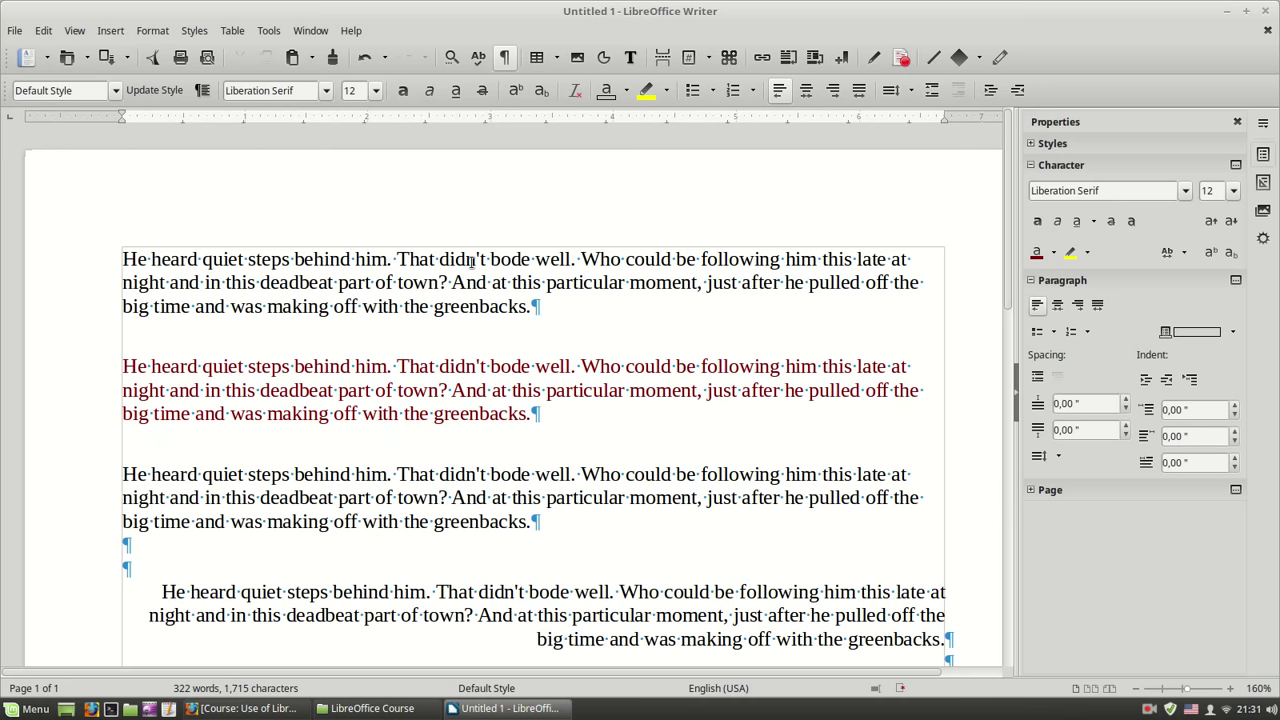
Step: Indent the first paragraph 0,98" from the left margin with Increase Indent
left_click(441, 282)
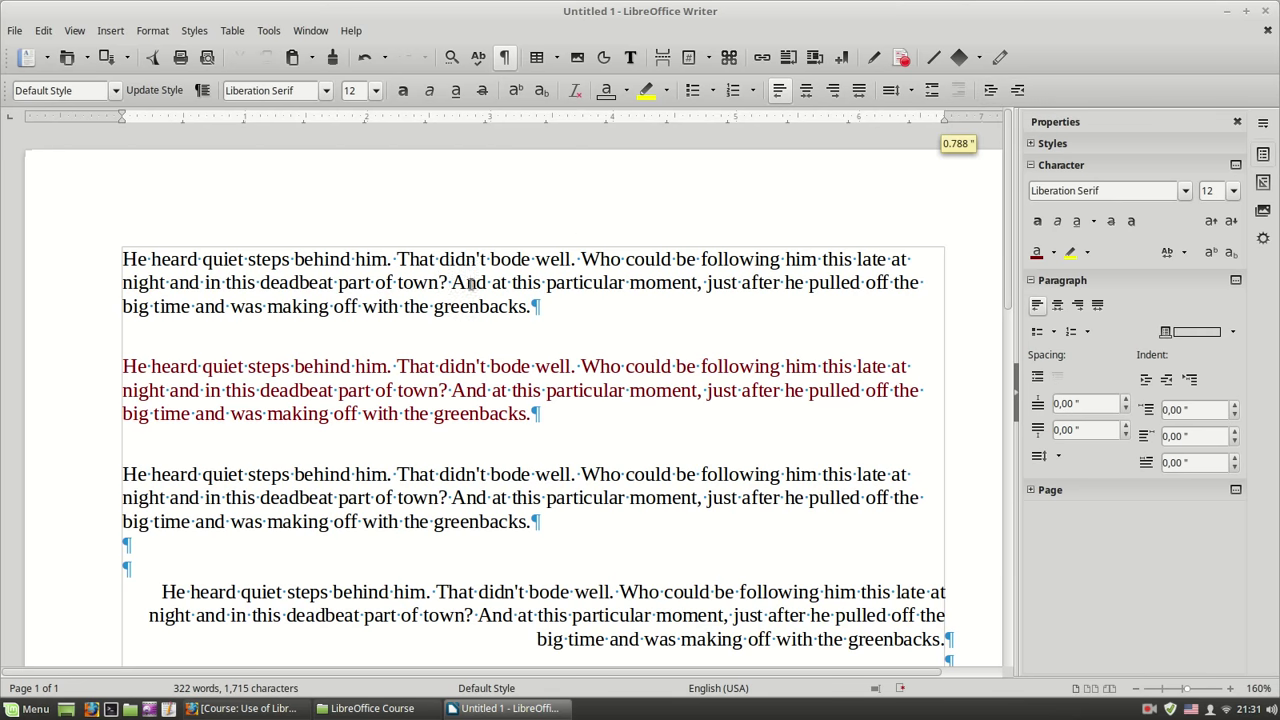
left_click(989, 91)
left_click(989, 91)
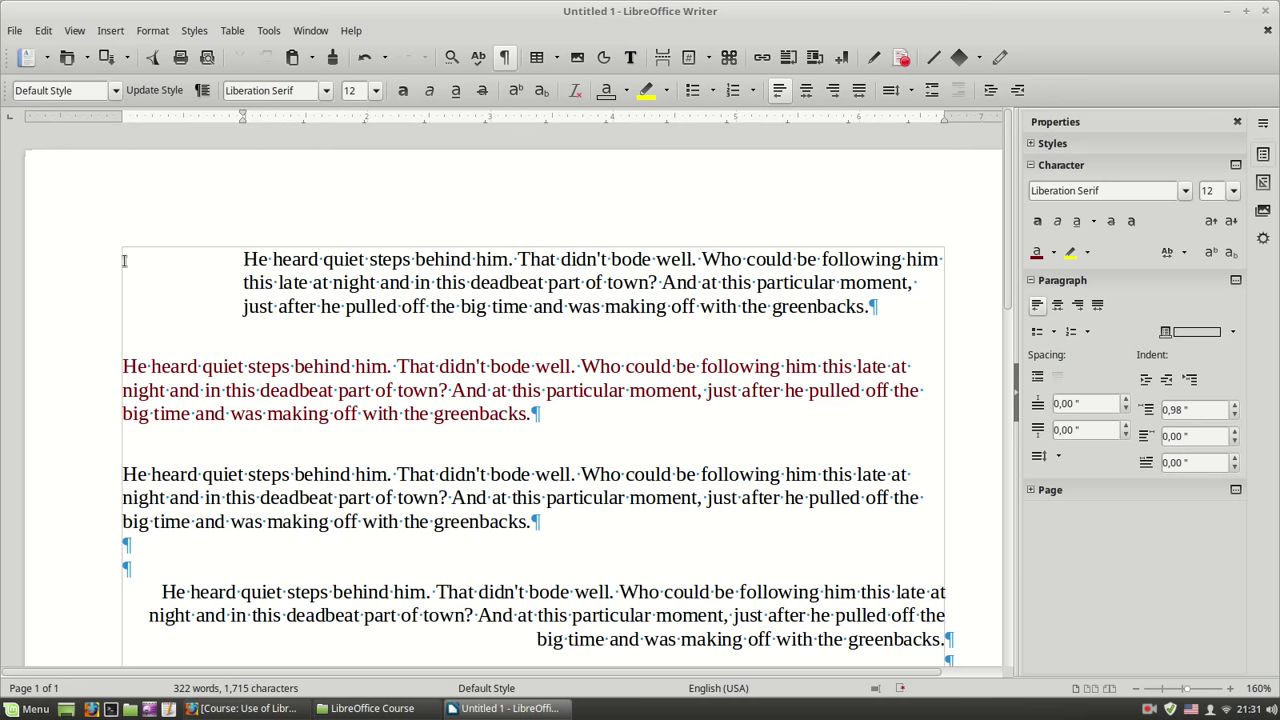
left_click(245, 263)
left_click(1020, 94)
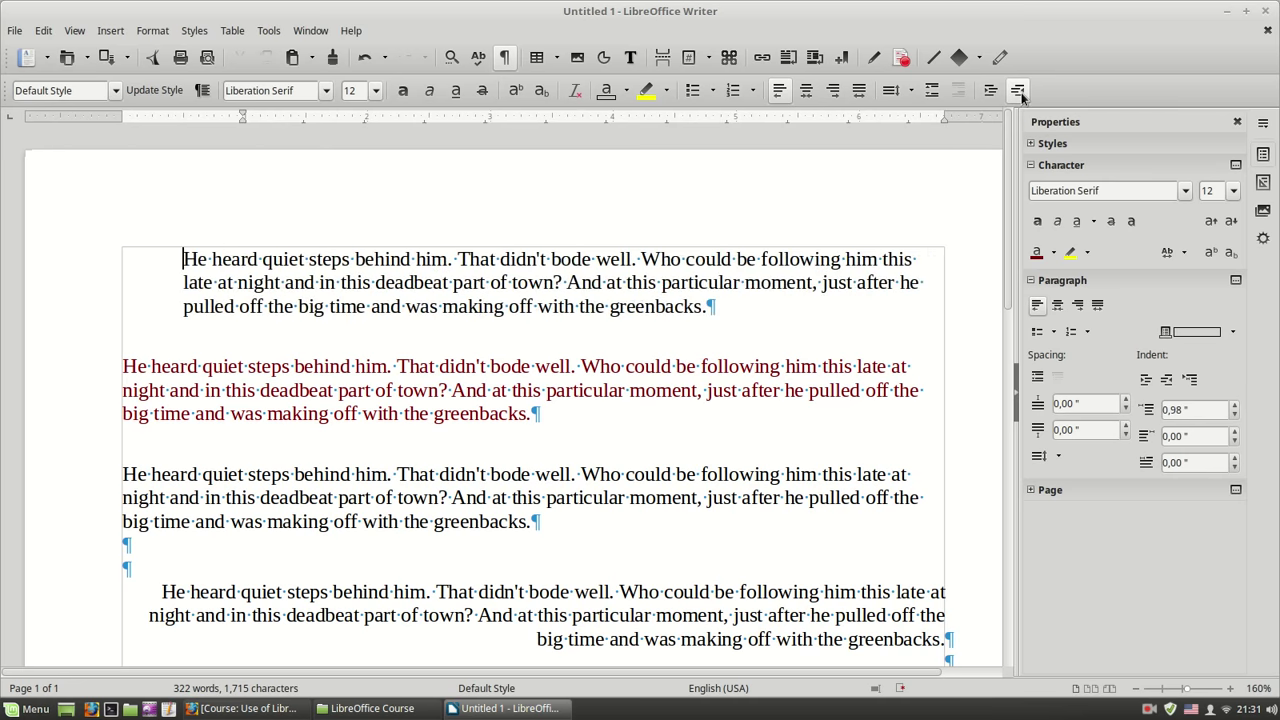
left_click(1020, 94)
left_click(988, 93)
left_click(988, 93)
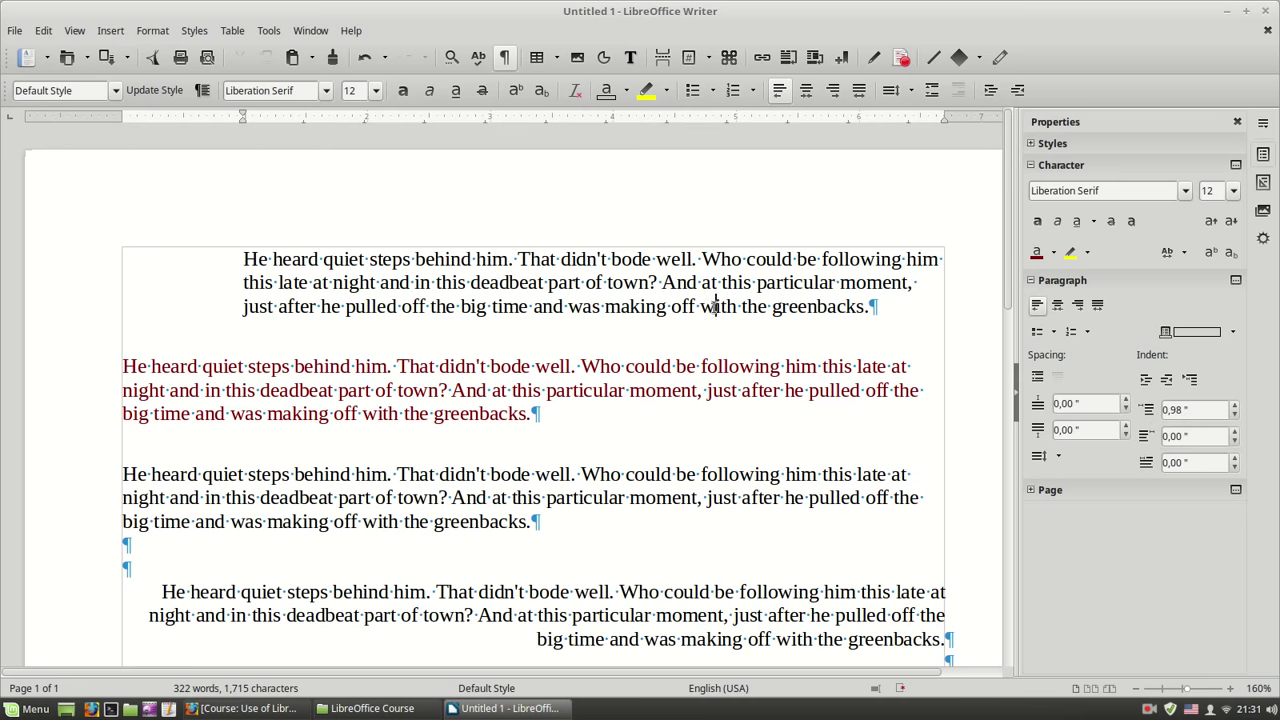
Step: Lower the first paragraph's Before Text indent in the sidebar spin box
left_click(1234, 415)
left_click(1234, 415)
left_click(1234, 415)
left_click(1234, 415)
left_click(1234, 415)
left_click(1234, 415)
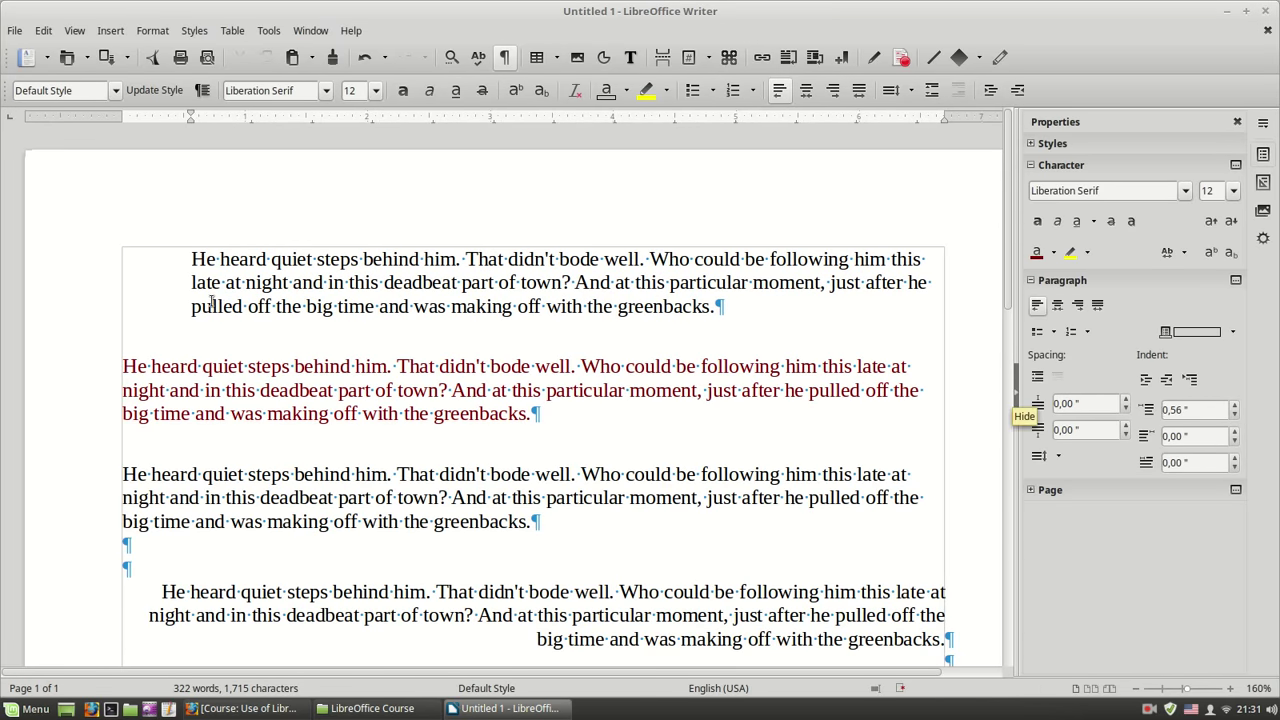
left_click(1235, 415)
left_click(1235, 415)
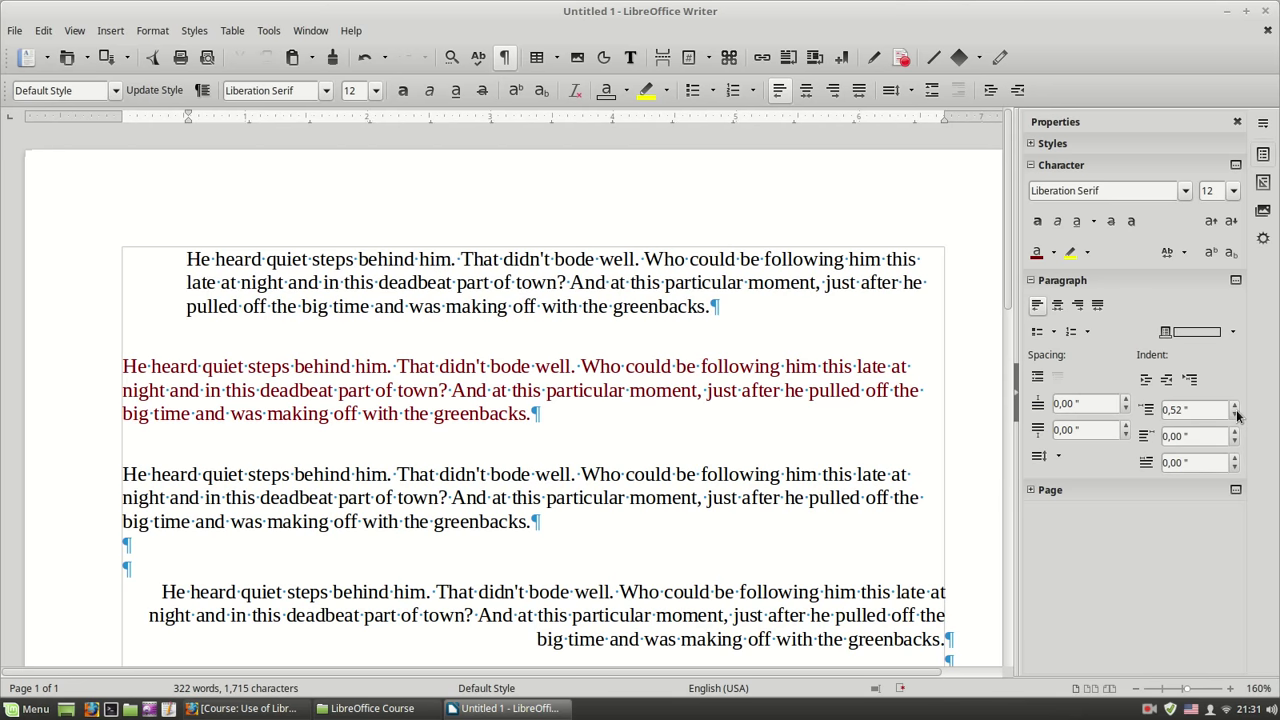
Step: Adjust the first paragraph's left indent with Increase/Decrease Indent, to about half of 0,98"
left_click(990, 91)
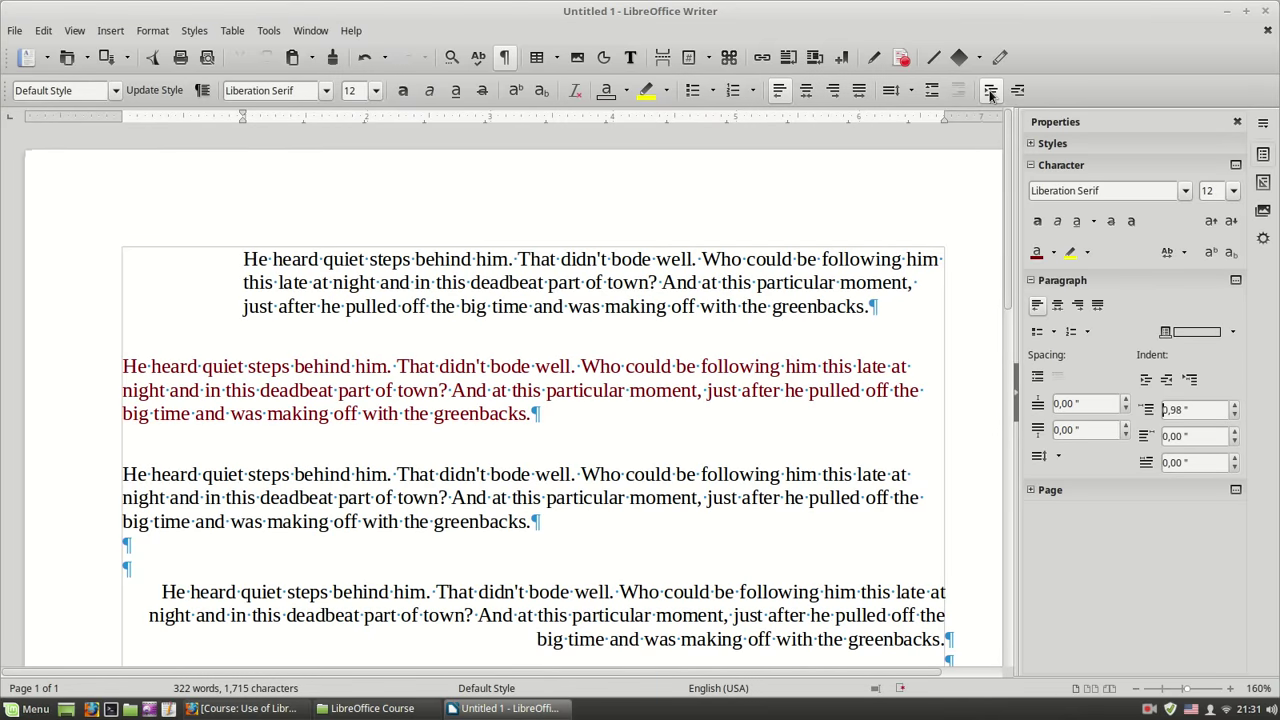
left_click(990, 91)
left_click(1017, 91)
left_click(1017, 91)
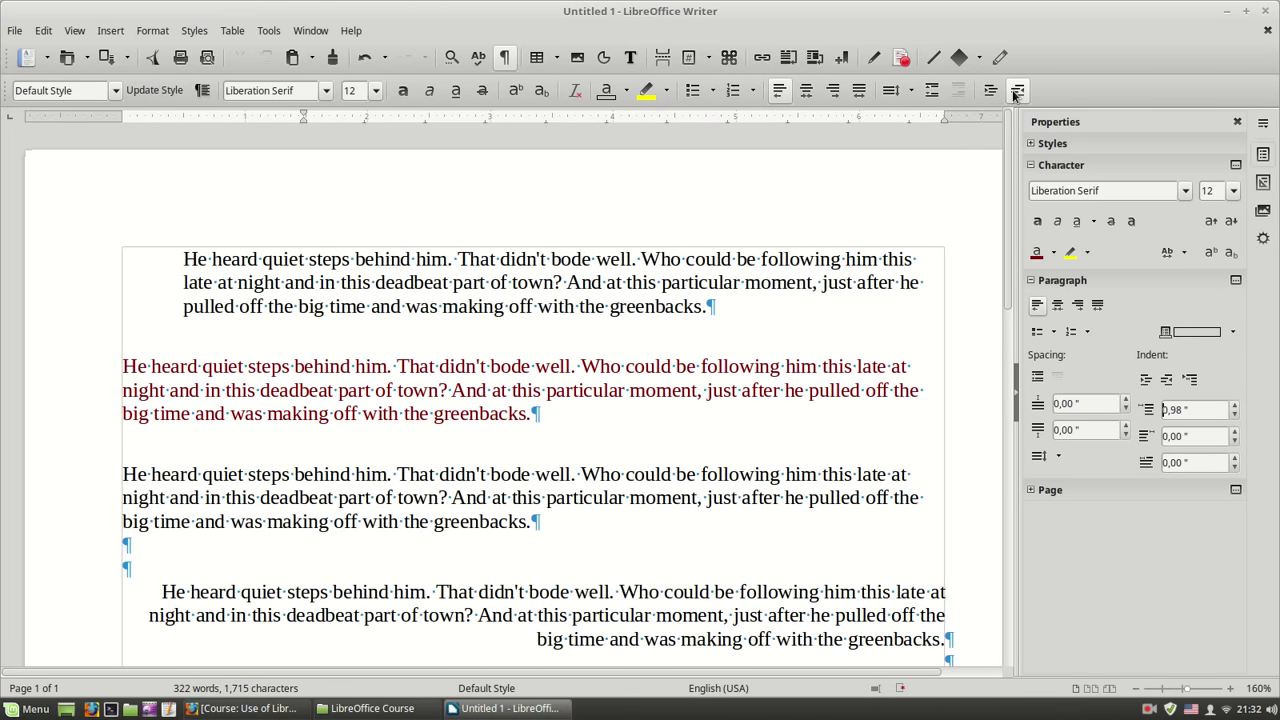
left_click(1017, 91)
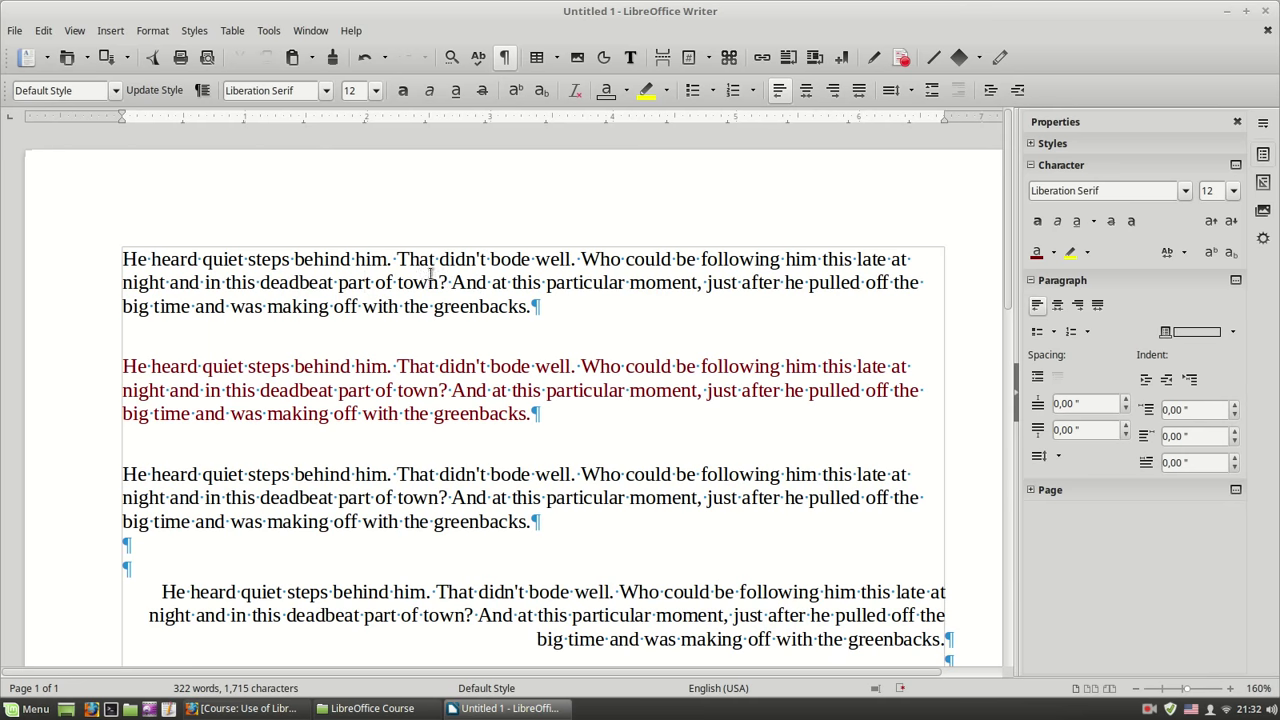
Step: Increase the first paragraph's left indent three steps, to 1,69"
left_click(990, 90)
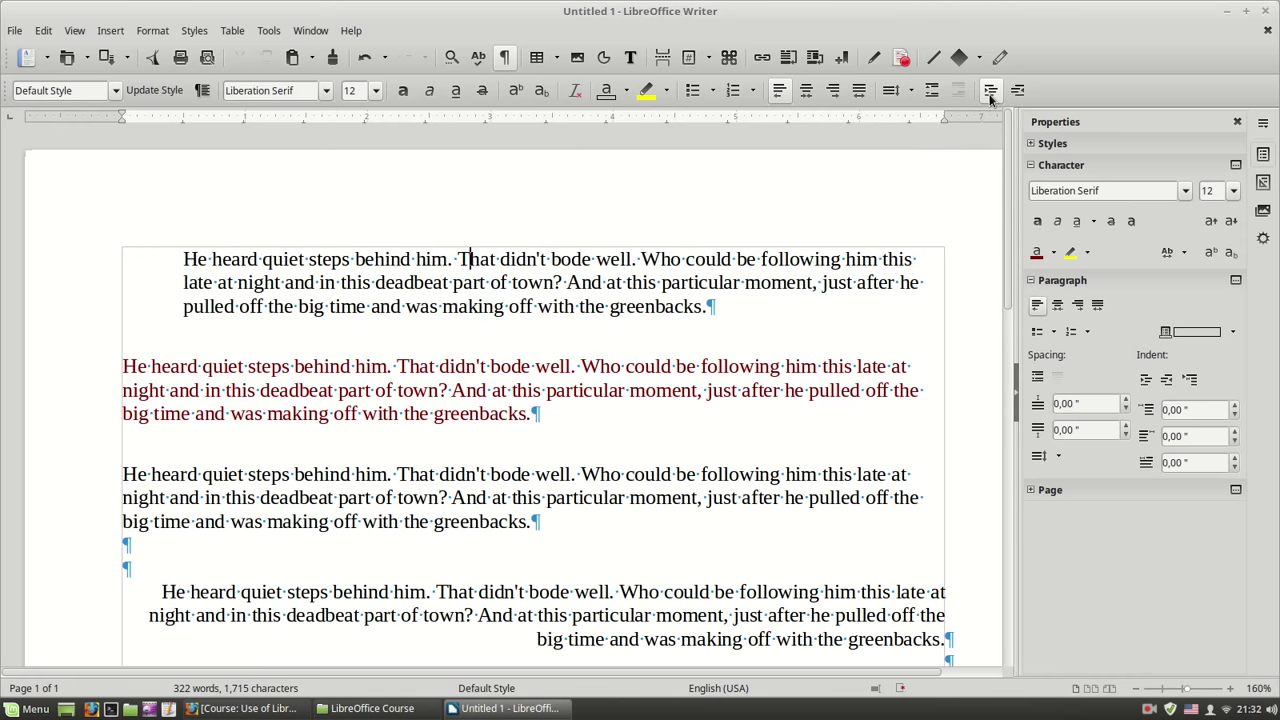
left_click(990, 90)
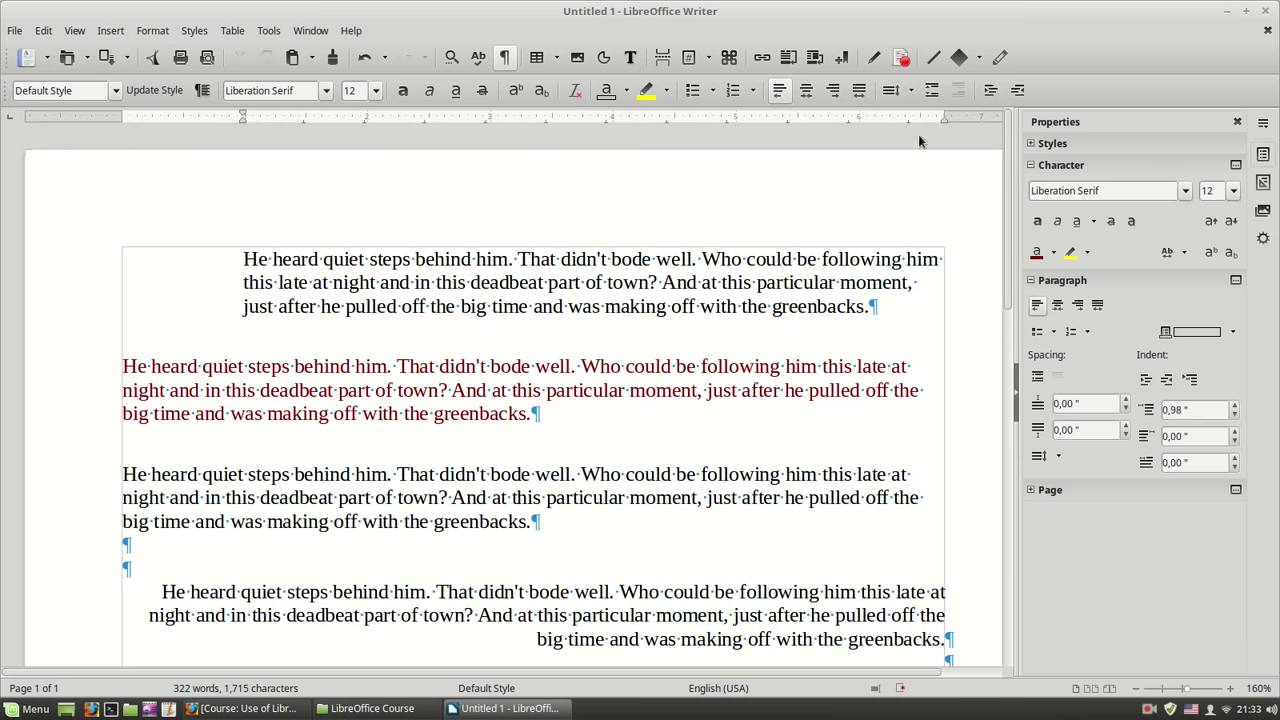
left_click(988, 92)
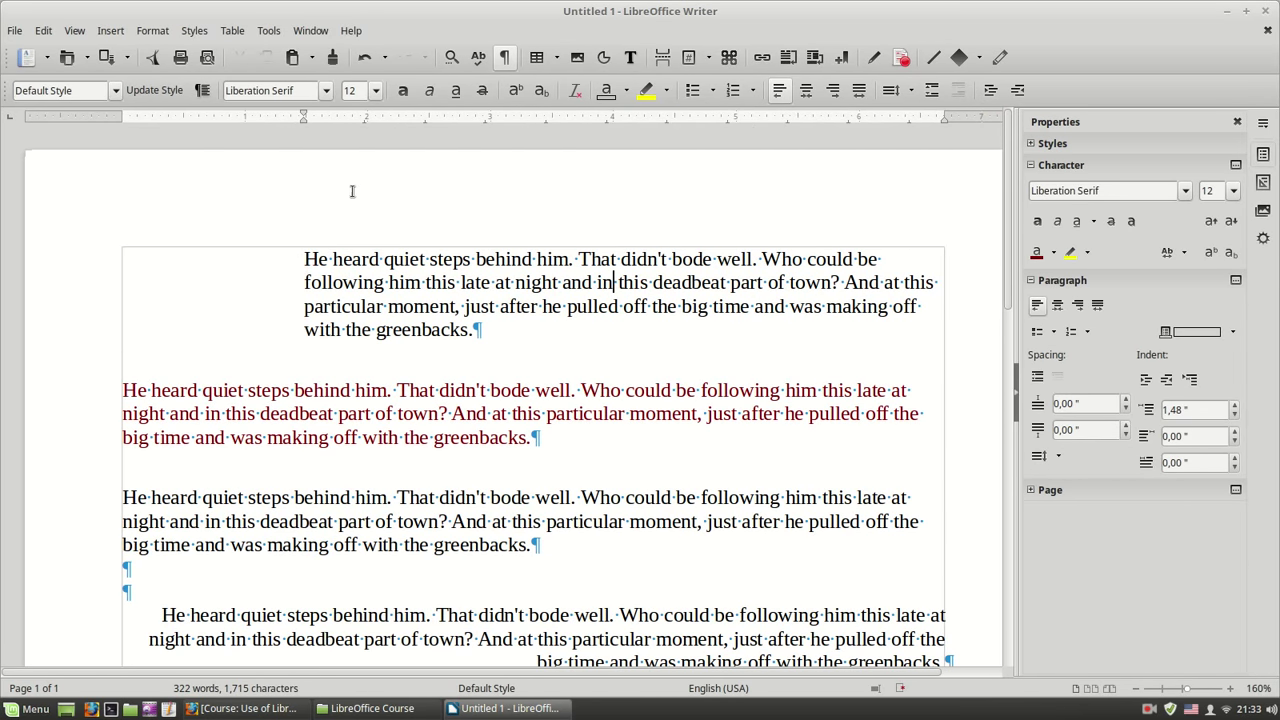
mouse_move(303, 121)
Step: On the ruler, give the first paragraph no left indent, 0,94" right indent and 0,50" first-line indent
mouse_move(303, 121)
left_mouse_down()
mouse_move(120, 124)
mouse_move(328, 130)
left_mouse_up()
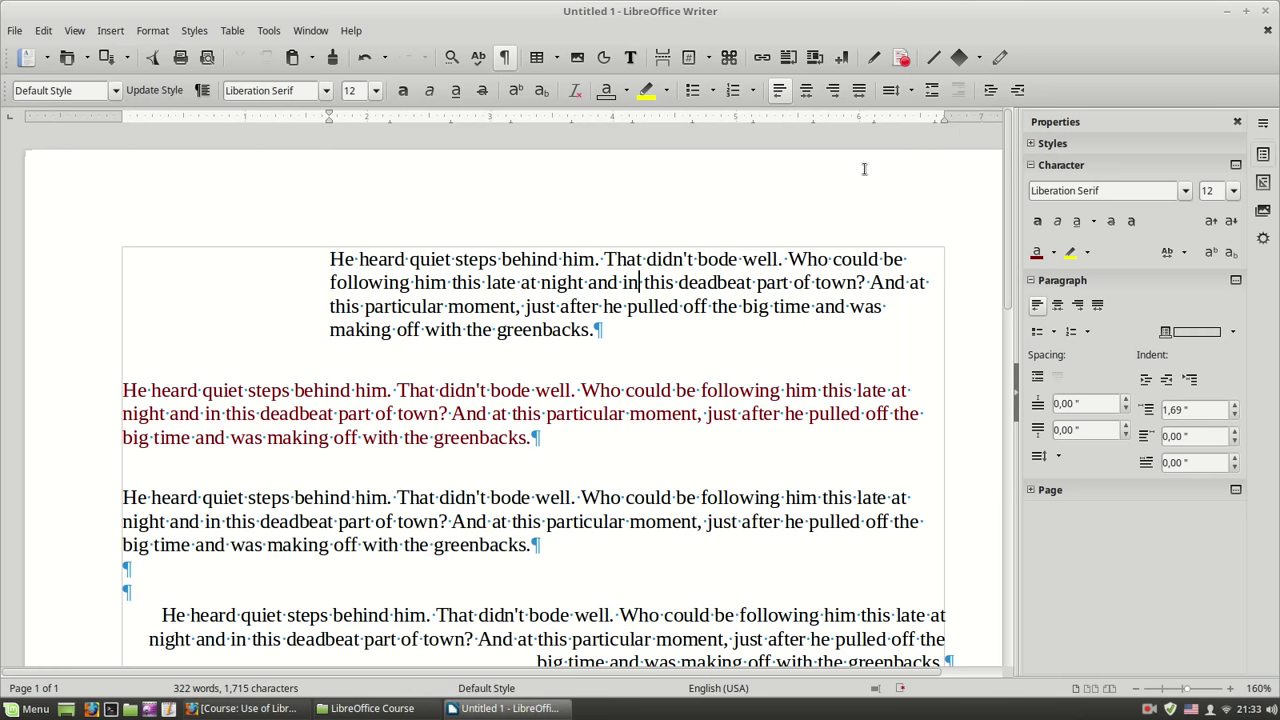
mouse_move(946, 121)
left_mouse_down()
mouse_move(656, 124)
mouse_move(824, 122)
left_mouse_up()
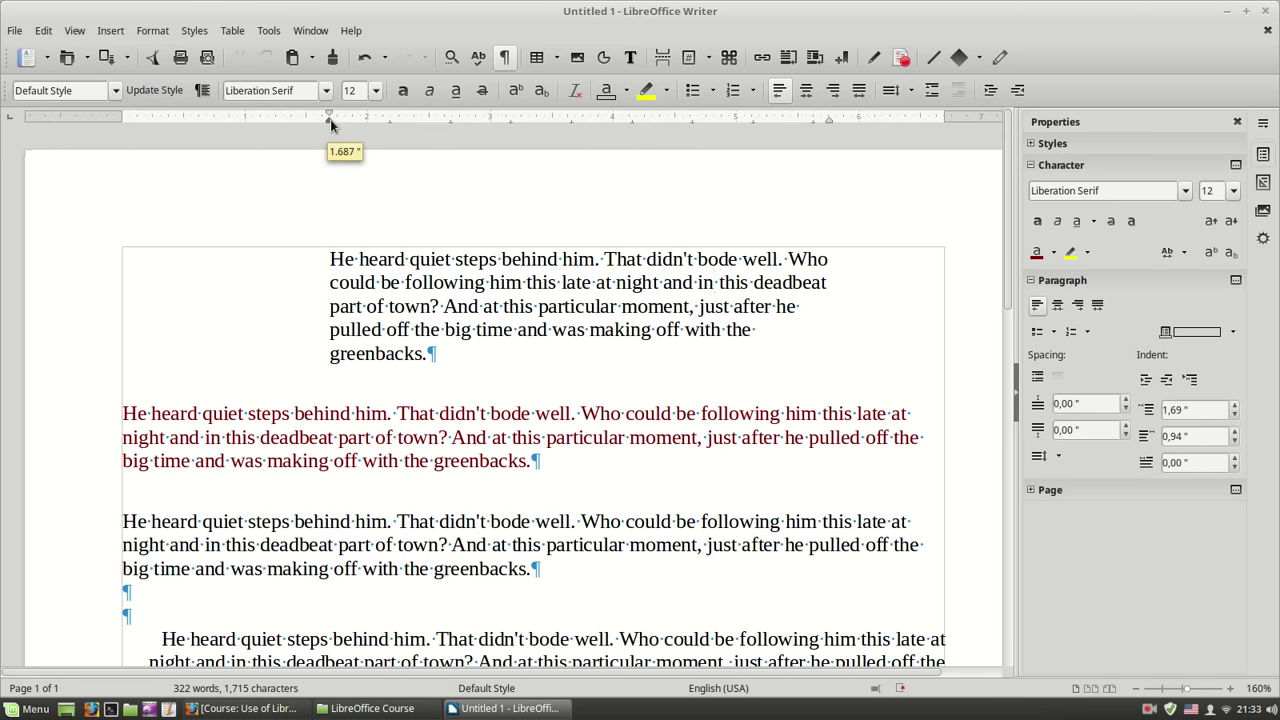
mouse_move(328, 121)
left_mouse_down()
mouse_move(128, 122)
mouse_move(191, 121)
left_mouse_up()
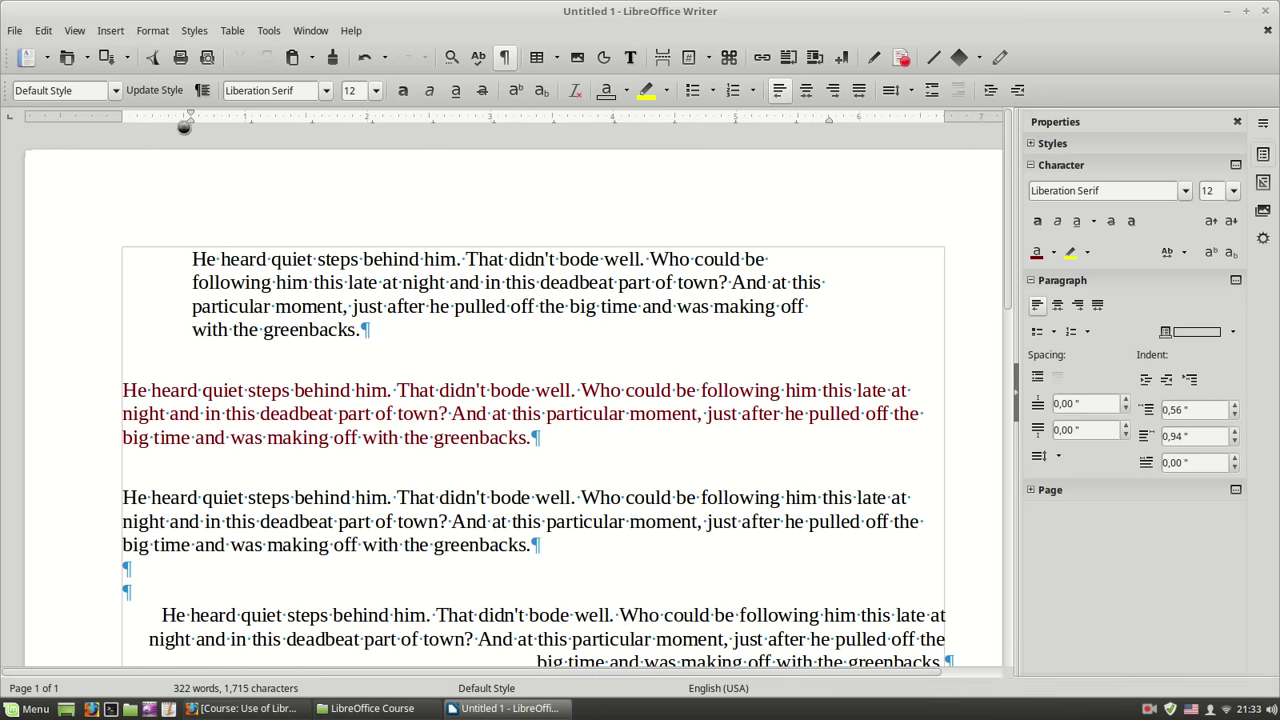
mouse_move(191, 124)
left_mouse_down()
mouse_move(231, 147)
mouse_move(221, 125)
mouse_move(121, 121)
left_mouse_up()
left_click(207, 283)
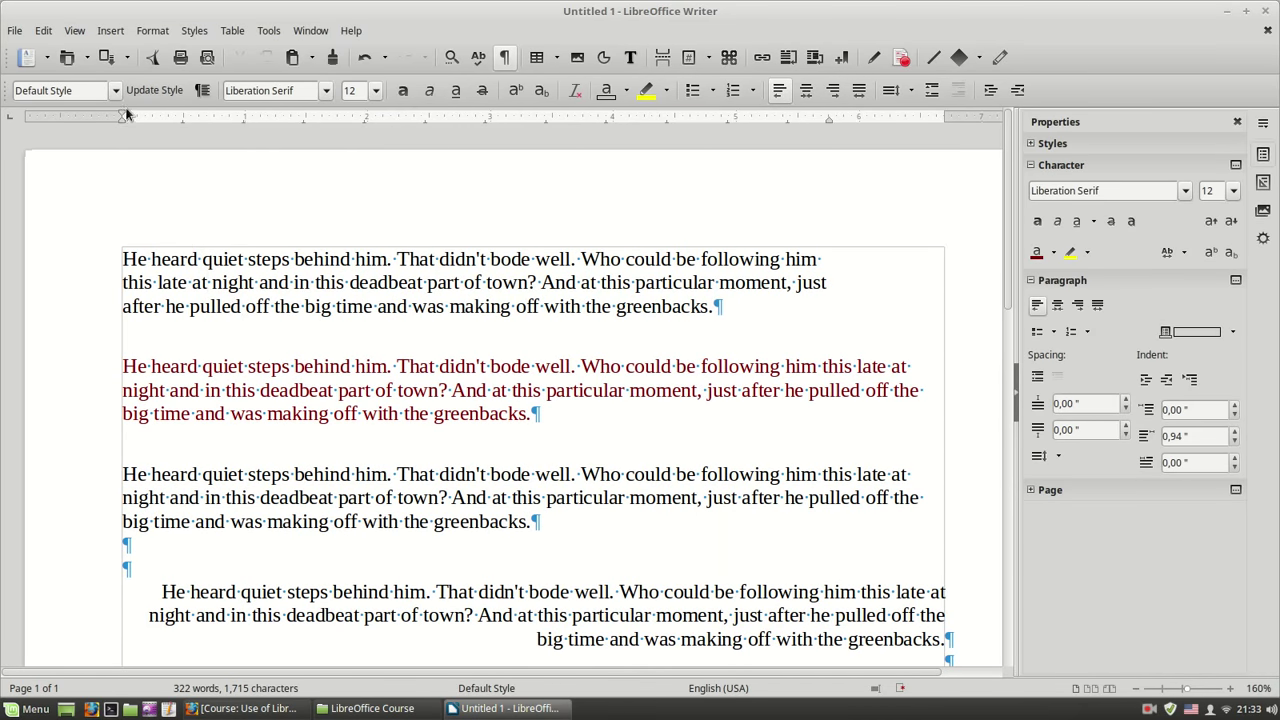
mouse_move(122, 117)
left_mouse_down()
mouse_move(201, 117)
mouse_move(183, 121)
left_mouse_up()
left_click(199, 262)
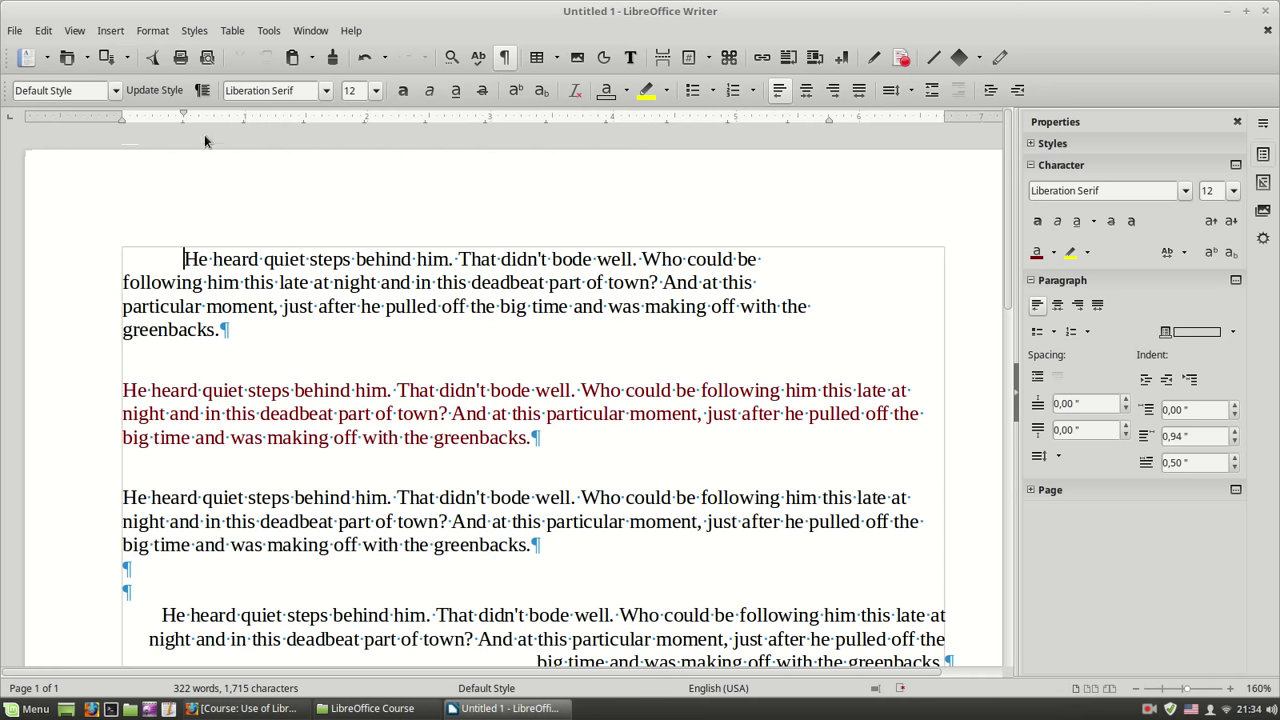
Step: Reset the first paragraph's first-line and right indents to 0,00" on the ruler
left_click_drag(184, 114, 168, 117)
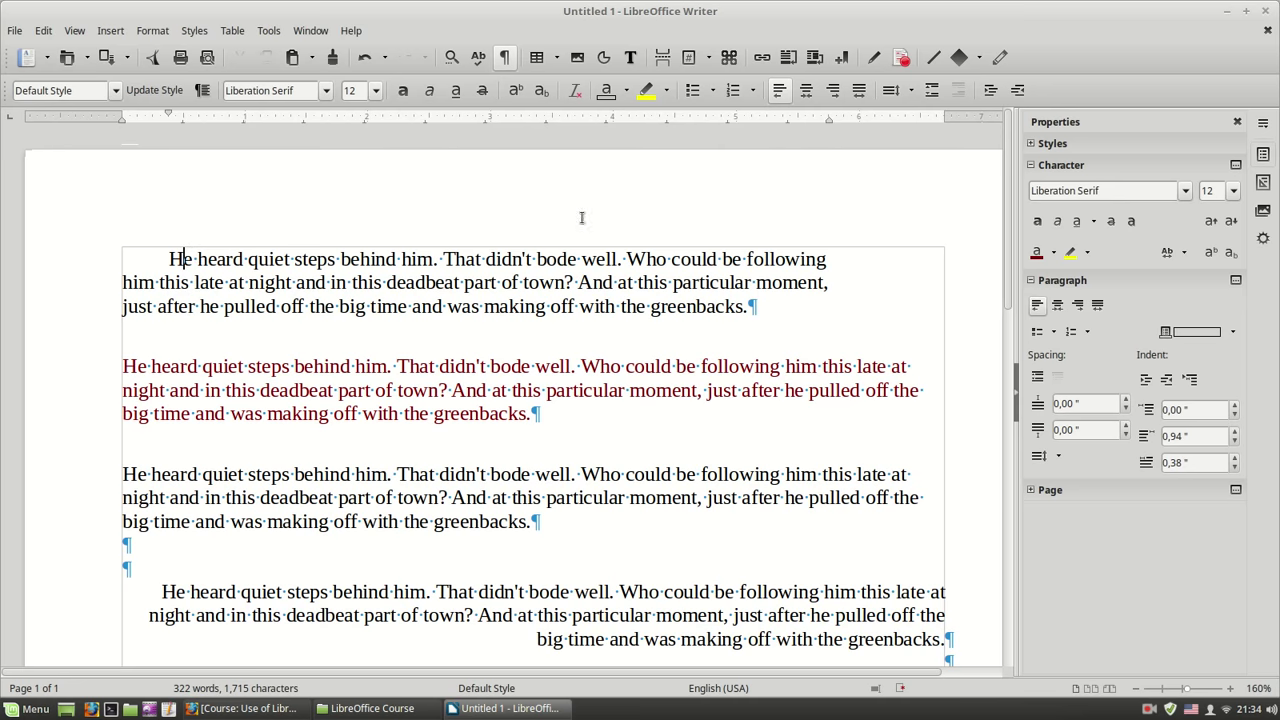
left_click_drag(831, 121, 943, 121)
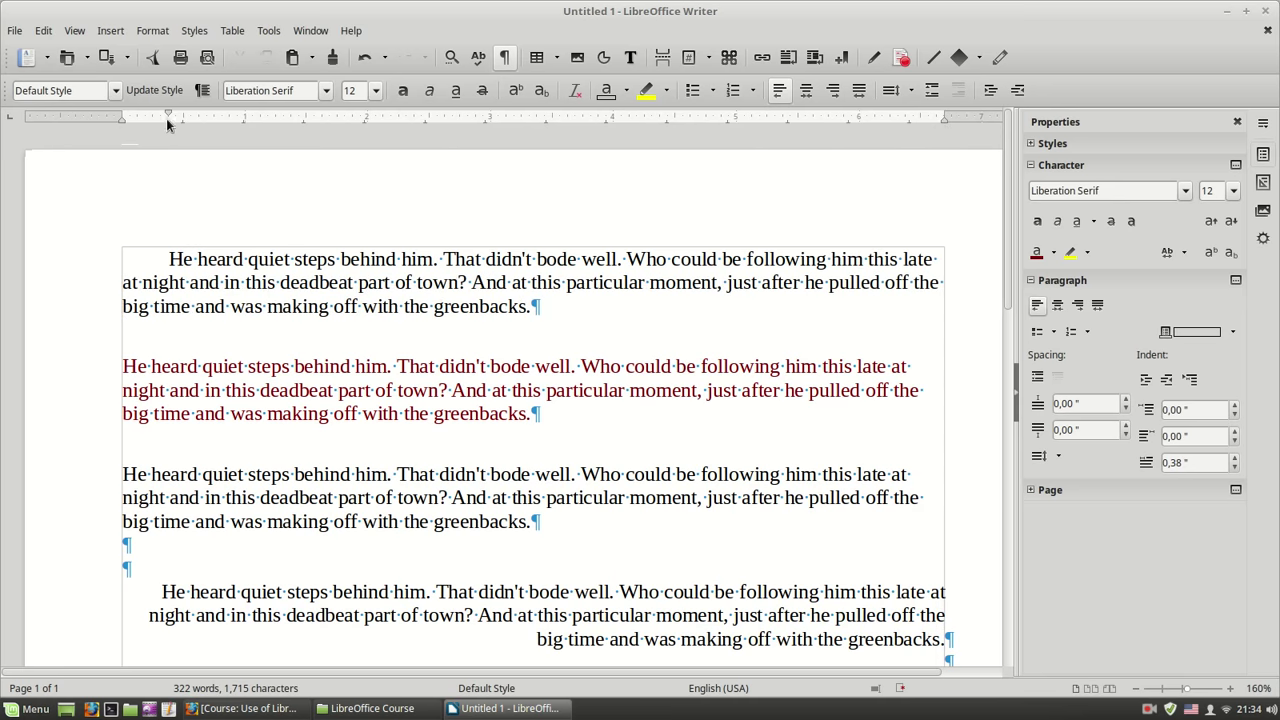
mouse_move(169, 116)
left_mouse_down()
mouse_move(257, 118)
mouse_move(229, 117)
left_mouse_up()
mouse_move(124, 121)
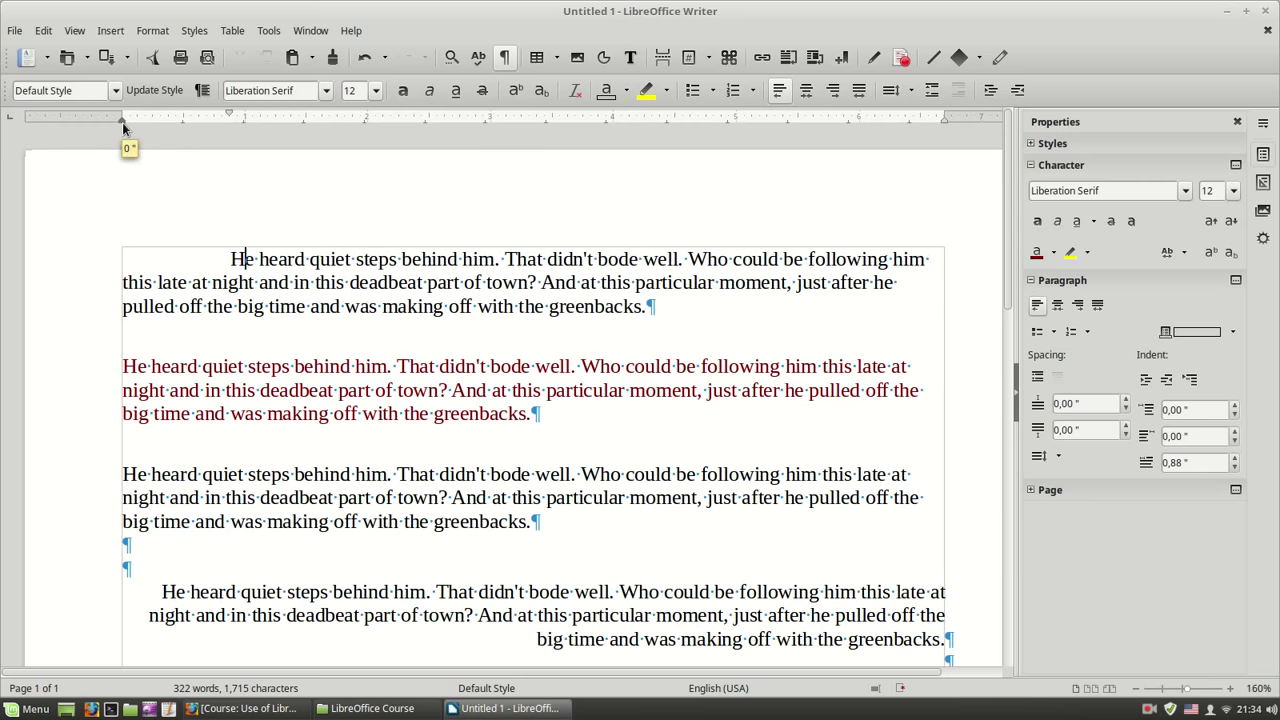
mouse_move(122, 121)
left_mouse_down()
mouse_move(229, 127)
mouse_move(124, 126)
left_mouse_up()
left_click_drag(230, 114, 122, 113)
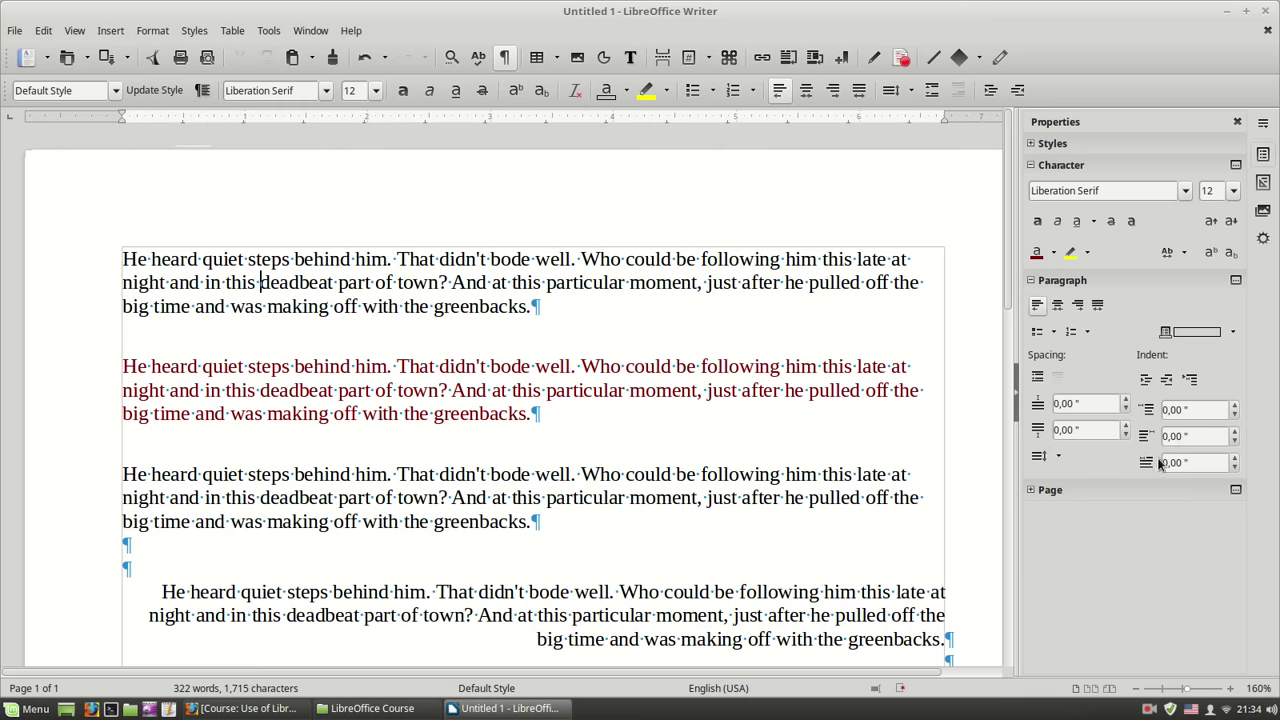
left_click(1234, 461)
left_click(1234, 461)
left_click(1234, 461)
left_click(1234, 461)
left_click(1234, 461)
left_click(1234, 461)
left_click(1234, 461)
left_click(1234, 461)
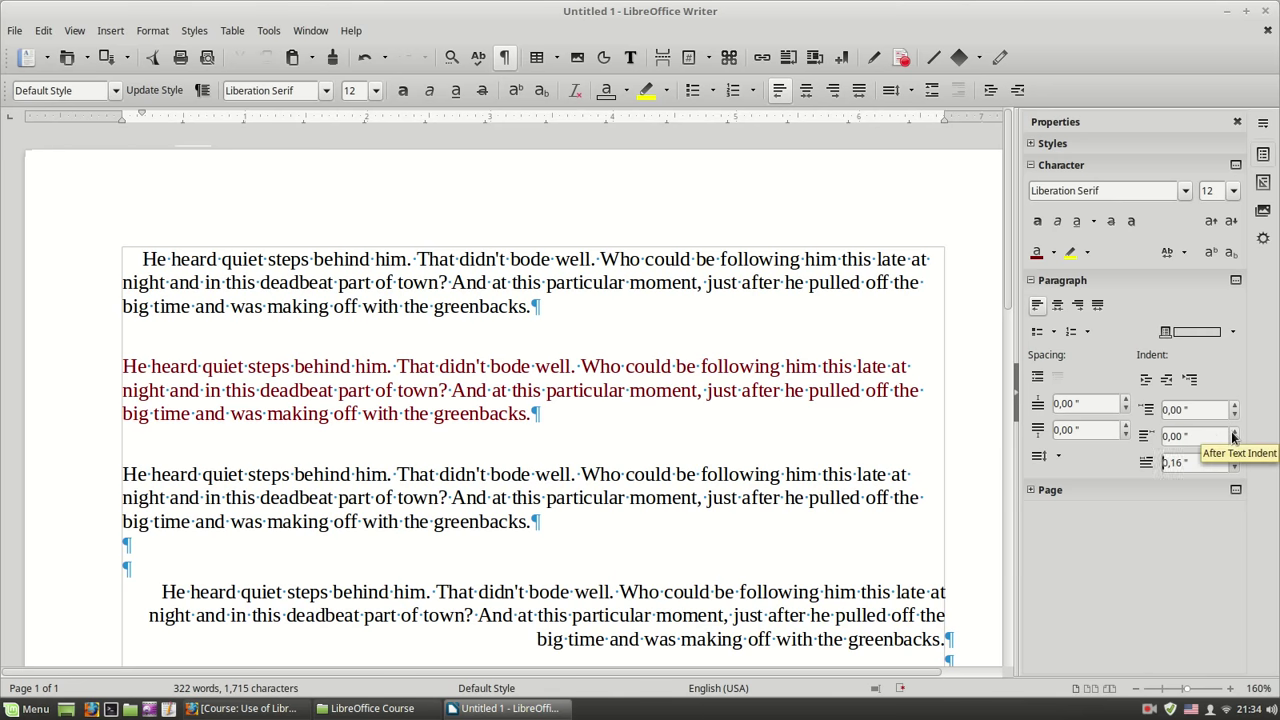
left_click(1235, 431)
left_click(1235, 431)
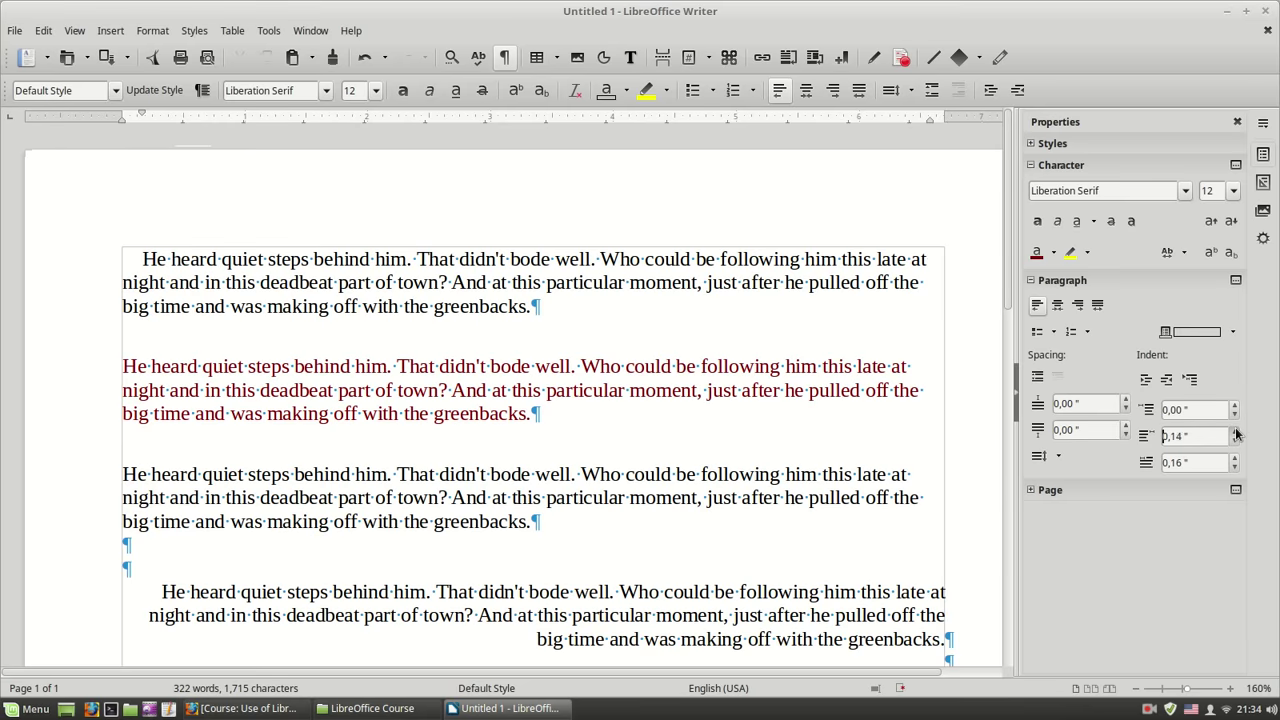
left_click(1235, 431)
left_click(1235, 431)
left_click(1235, 431)
left_click(1235, 431)
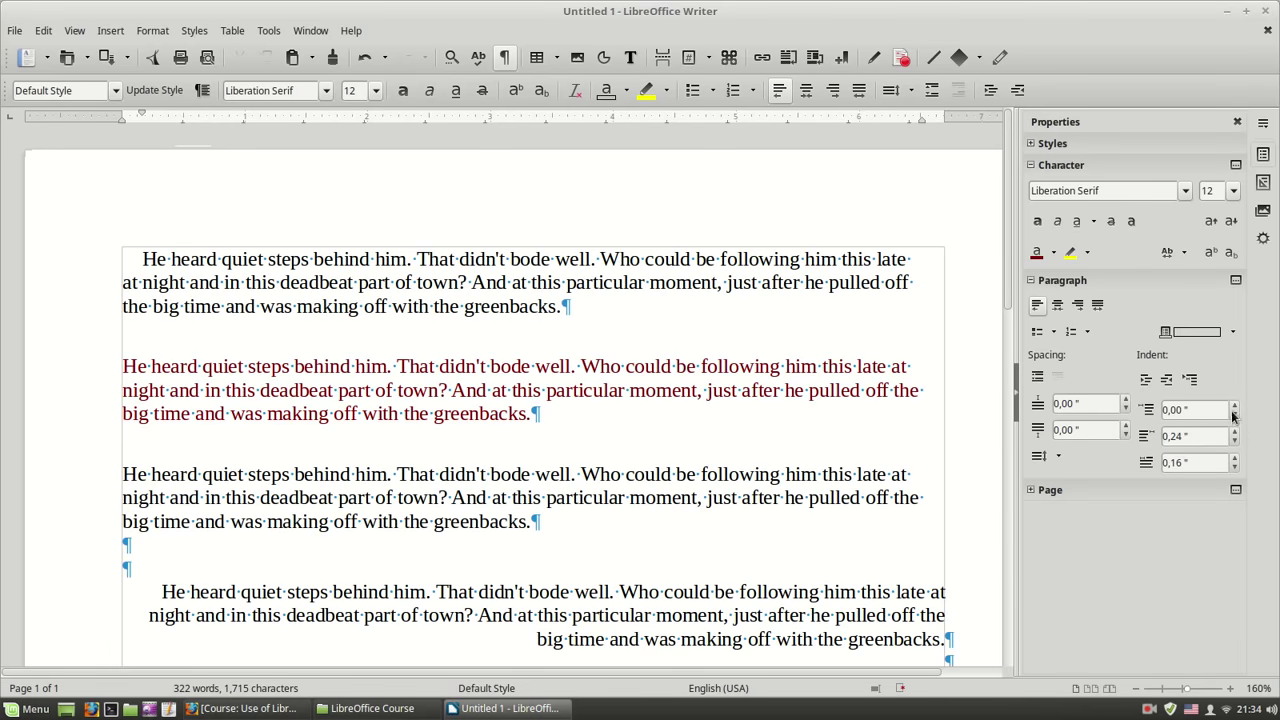
left_click(1235, 407)
left_click(1235, 407)
left_click(1235, 407)
left_click(1236, 409)
left_click(1236, 409)
left_click(1236, 409)
left_click(1236, 409)
left_click(1236, 415)
left_click(1236, 415)
left_click(1236, 415)
left_click(1236, 415)
left_click(1236, 415)
left_click(1236, 415)
left_click(1236, 415)
left_click(331, 284)
left_click_drag(143, 118, 122, 116)
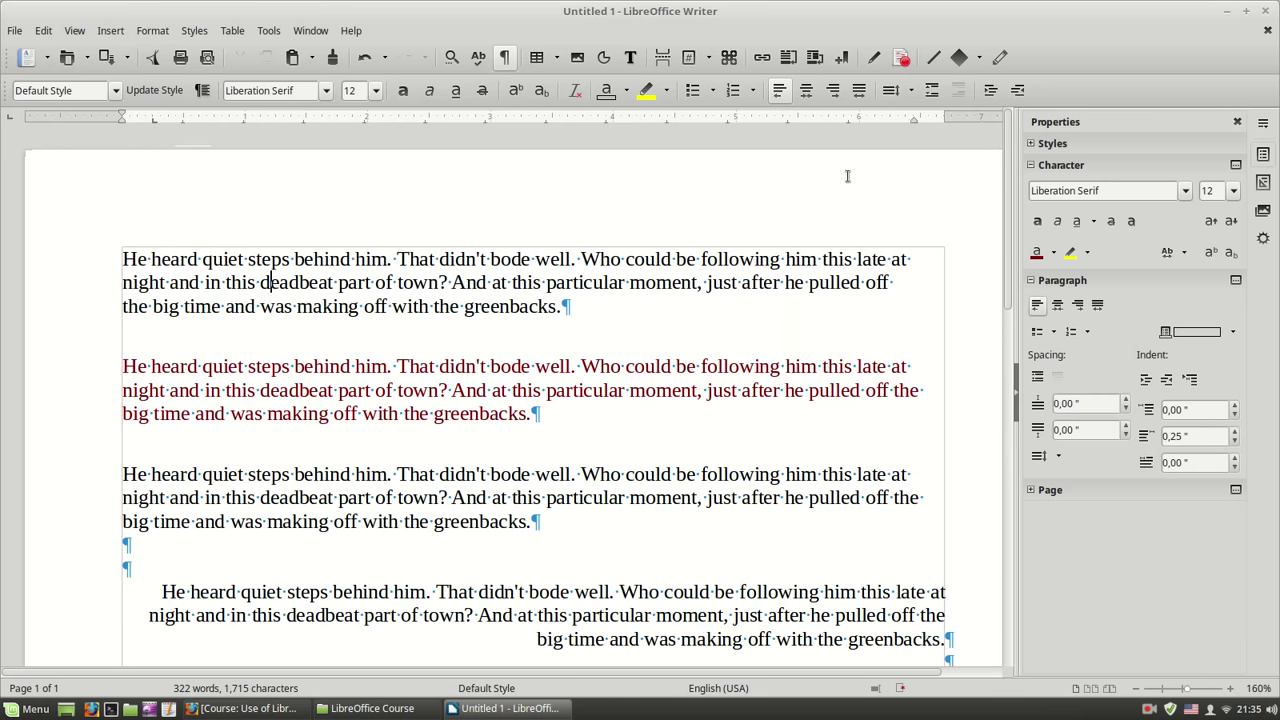
left_click_drag(911, 120, 944, 120)
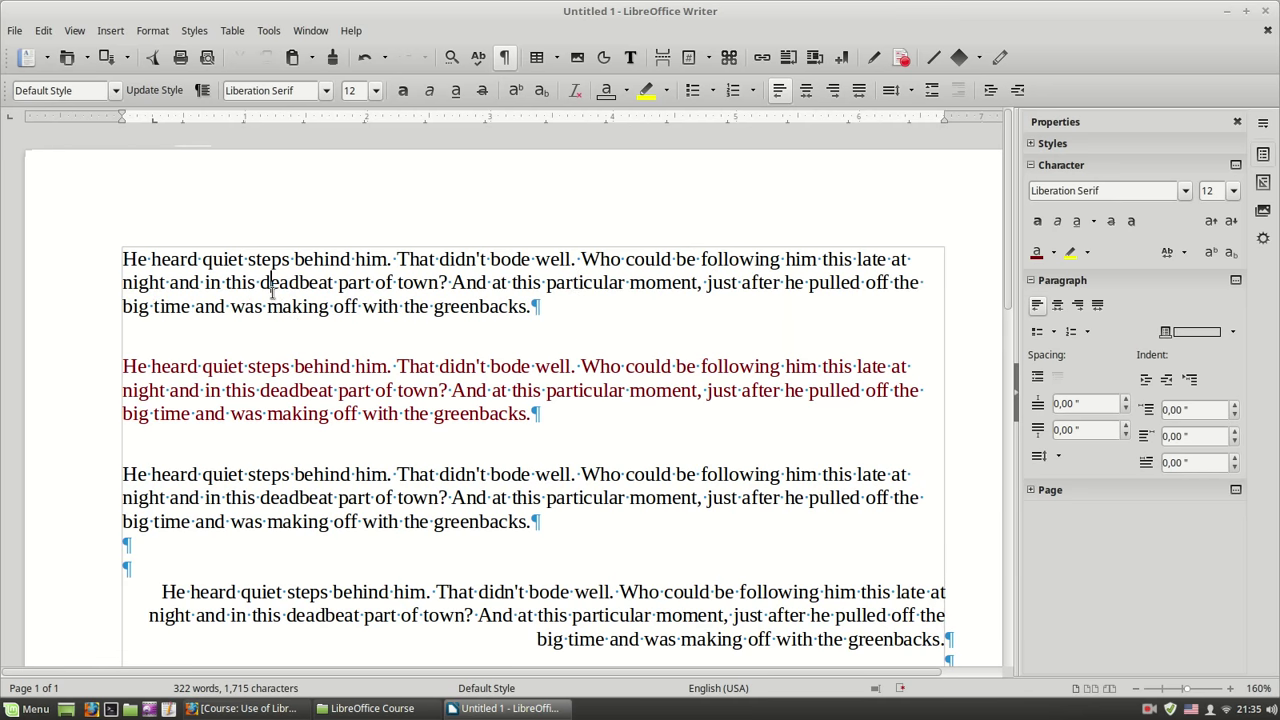
Step: Give the first paragraph a 0,63" first-line indent after briefly trying a hanging indent
left_click_drag(124, 112, 177, 113)
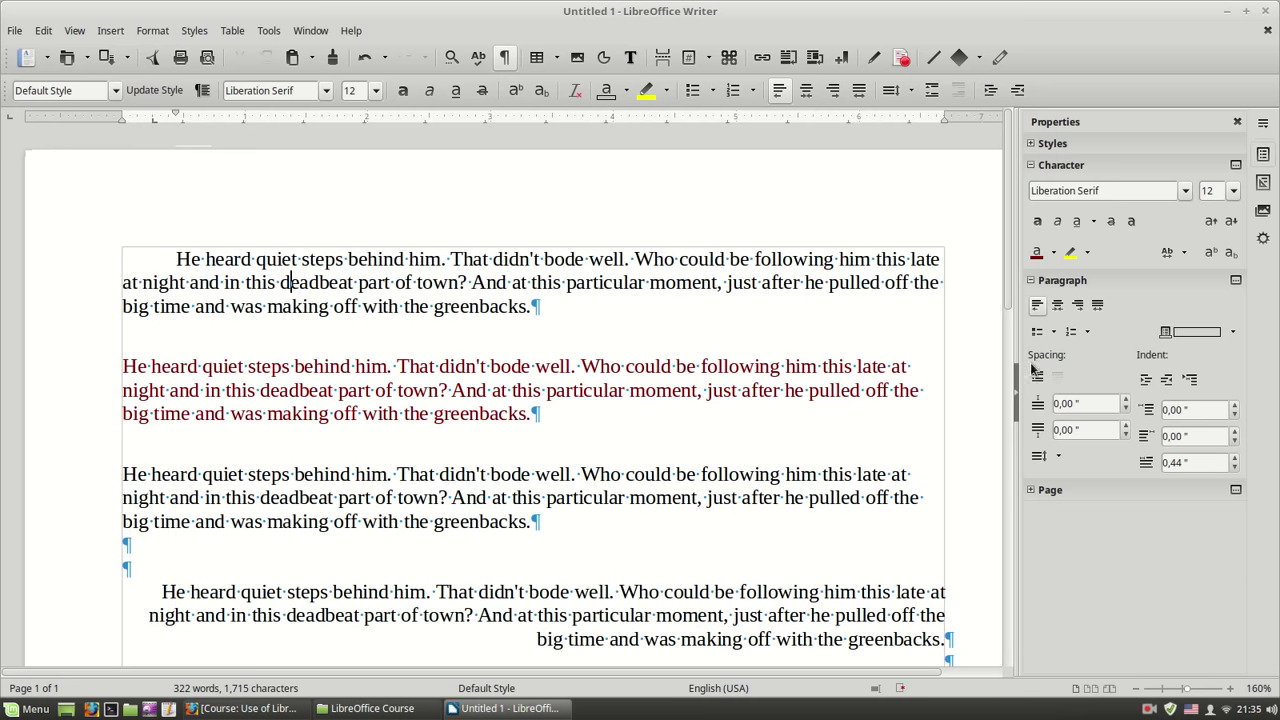
left_click(1190, 381)
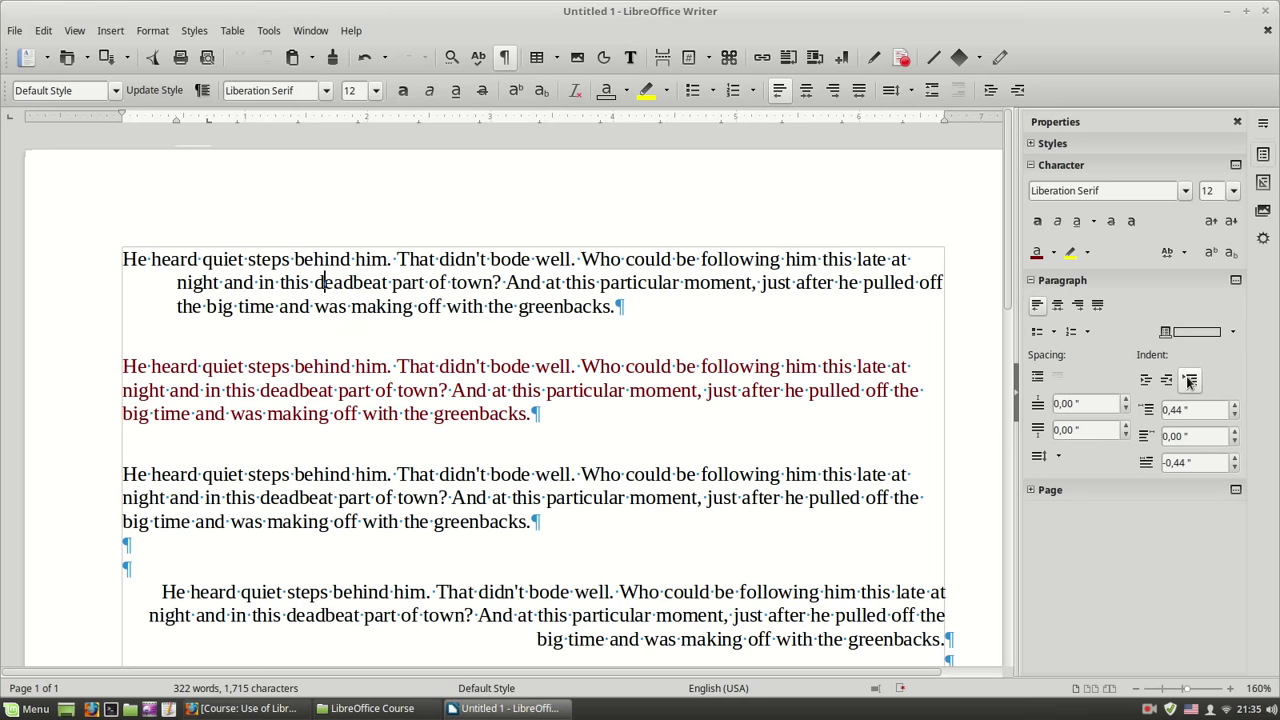
left_click(1190, 381)
left_click(1190, 381)
left_click(1190, 381)
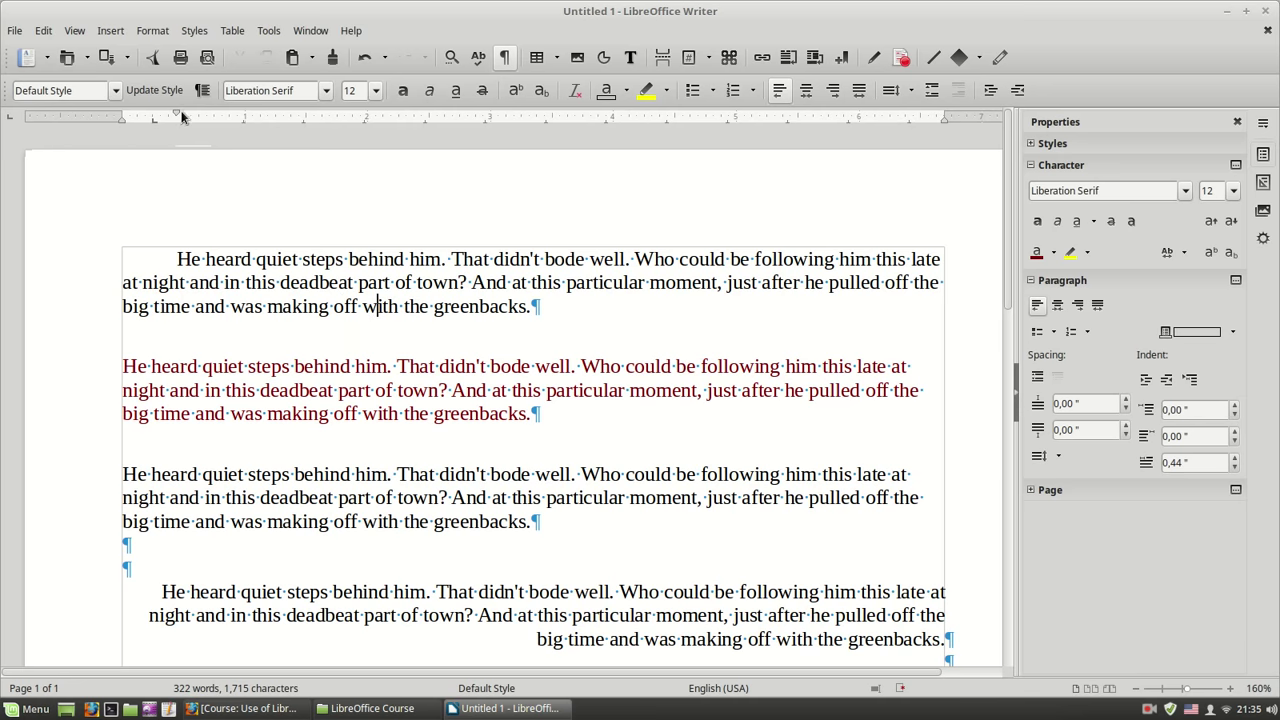
left_click_drag(182, 112, 198, 118)
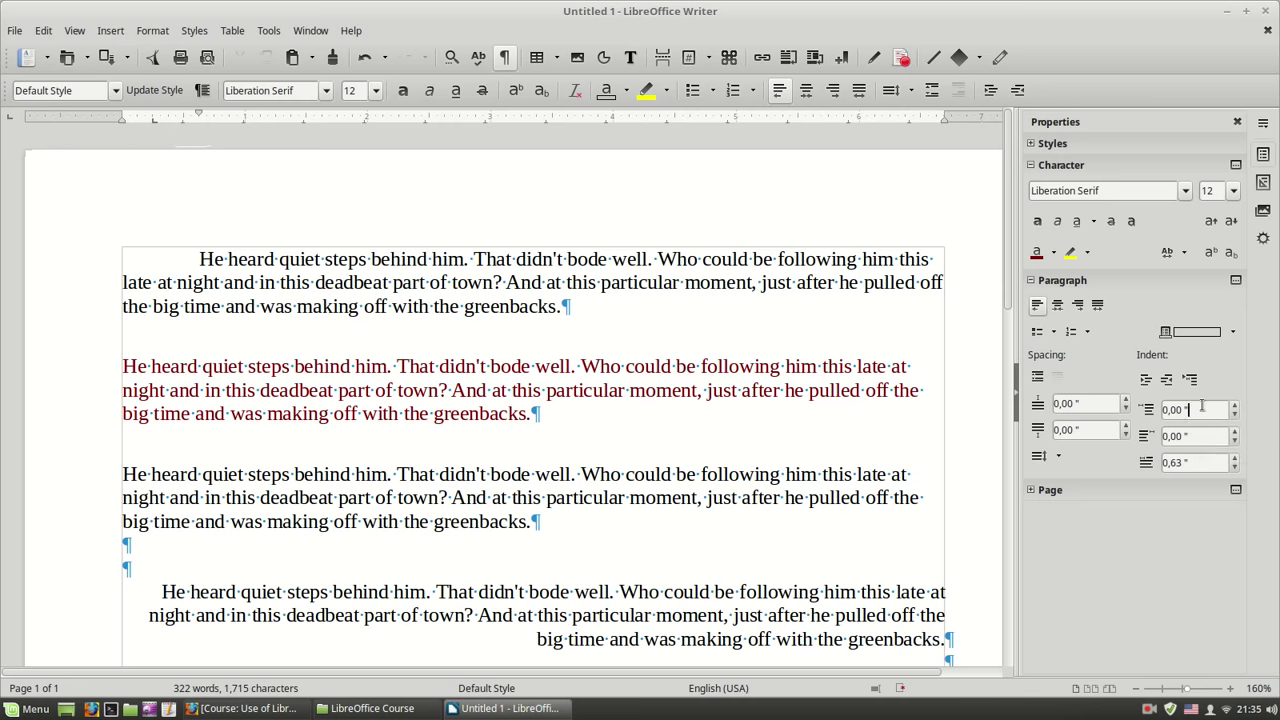
Step: Check the first paragraph's spacing above, then select its text
left_click(1094, 406)
left_click(495, 283)
left_click(309, 283)
scroll(330, 365, "down", 2)
scroll(303, 330, "up", 2)
left_click_drag(197, 259, 580, 529)
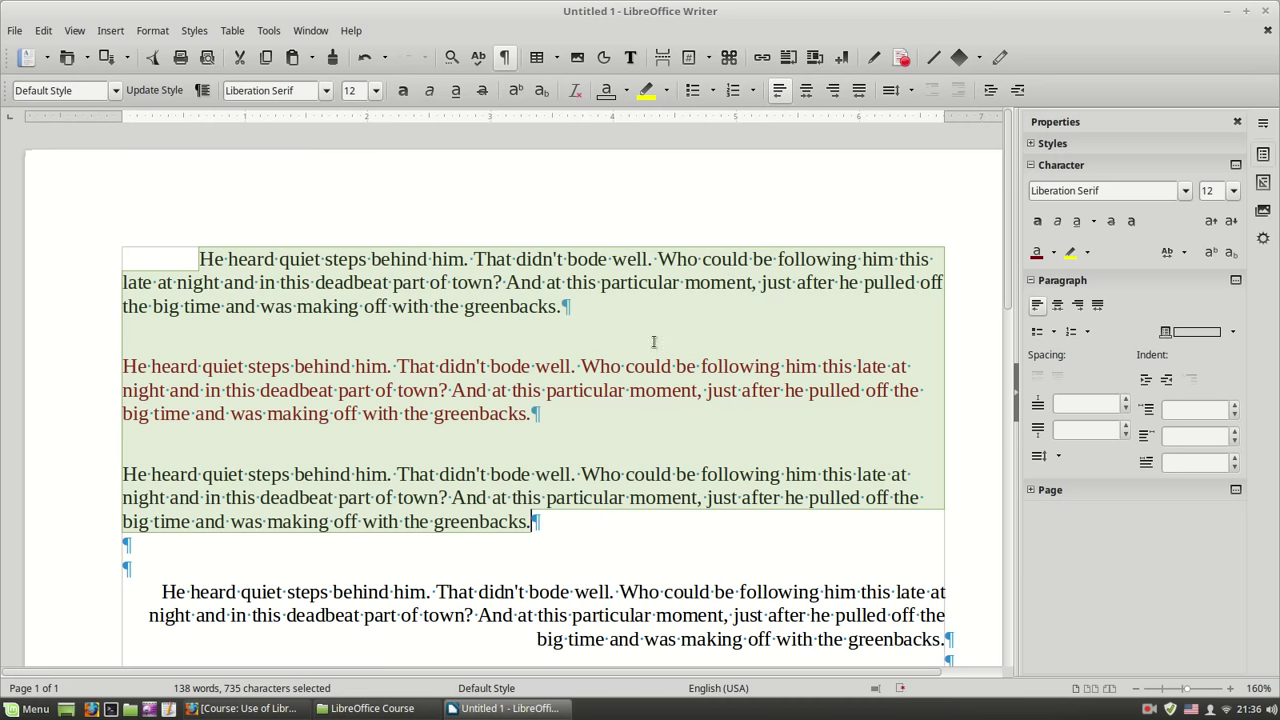
Step: Select the first three paragraphs and set their first-line indent to 0,31"
left_click(397, 327)
left_click(311, 282)
left_click_drag(200, 260, 548, 522)
left_click(1234, 440)
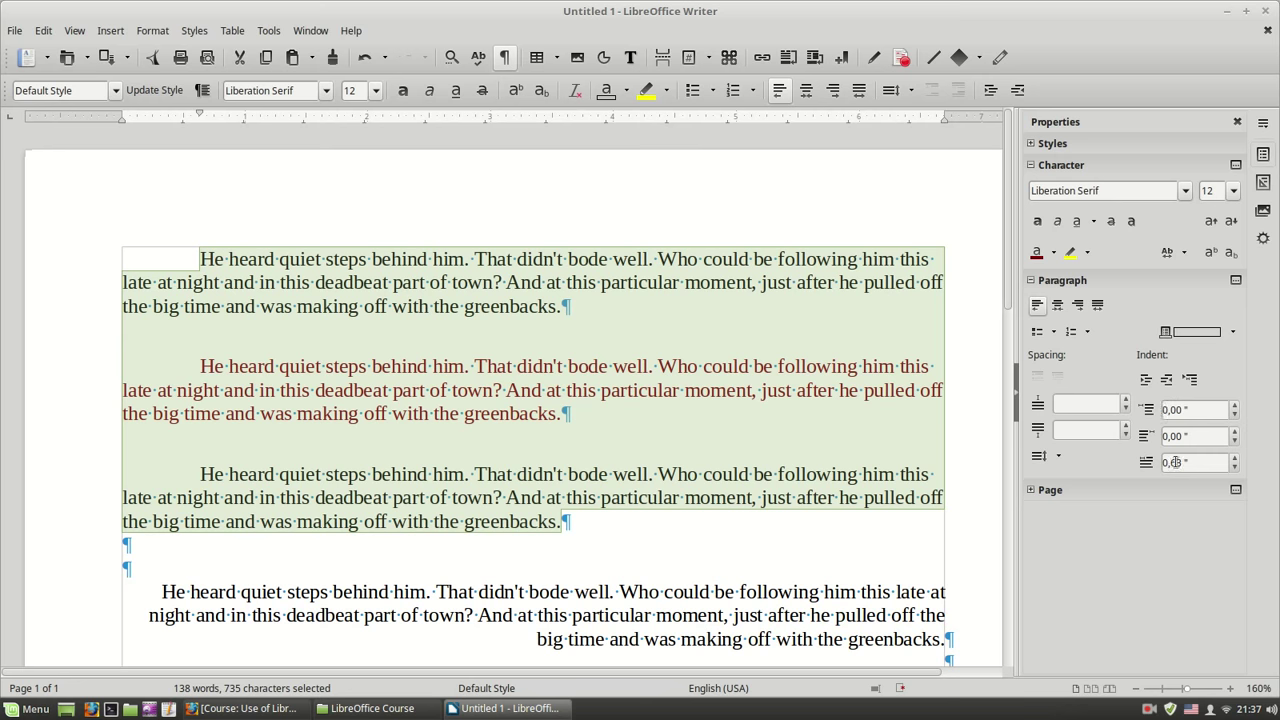
left_click(1234, 469)
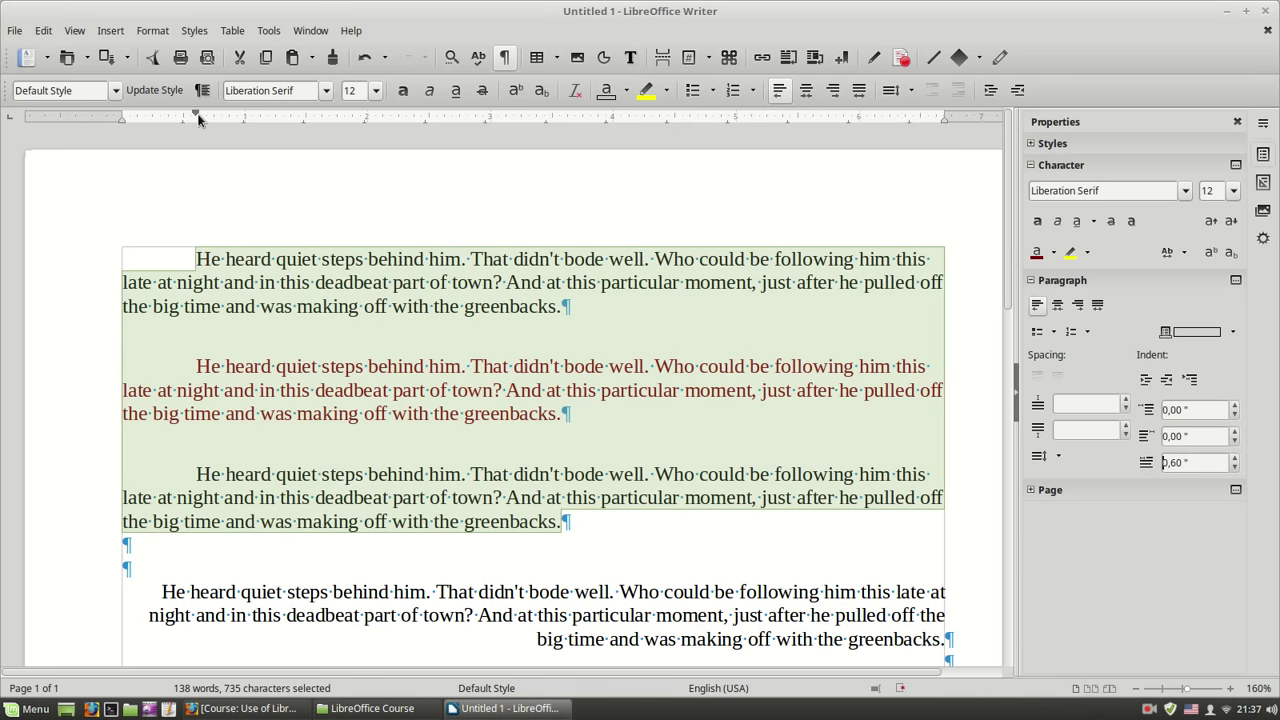
mouse_move(197, 117)
left_mouse_down()
mouse_move(214, 117)
mouse_move(157, 117)
left_mouse_up()
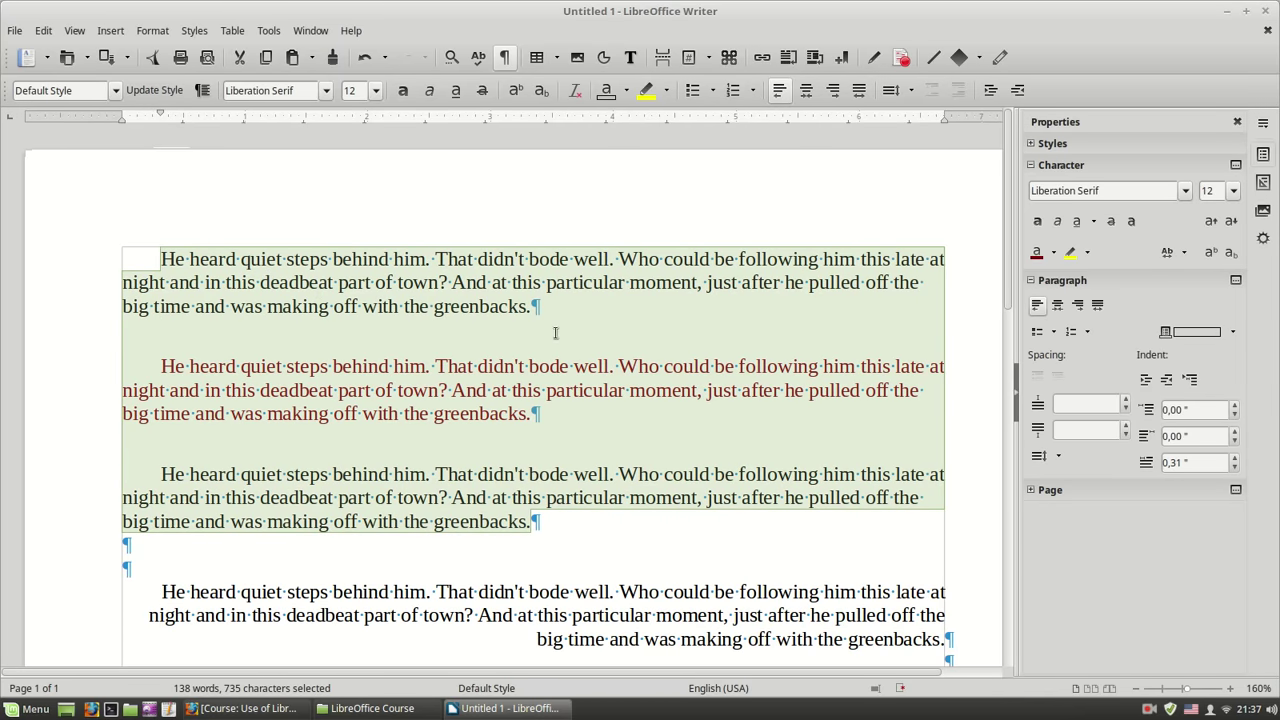
Step: Set 0,04" spacing above and below the three paragraphs, then hide formatting marks
left_click(1127, 401)
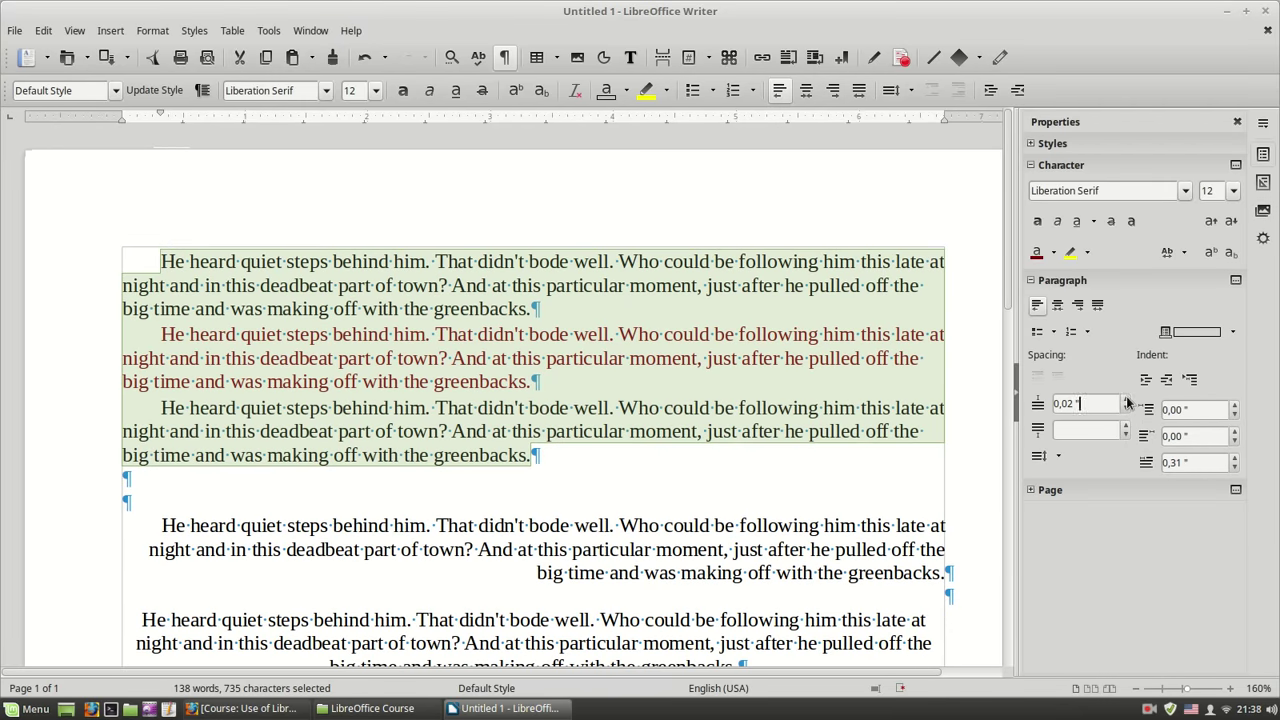
left_click(1127, 408)
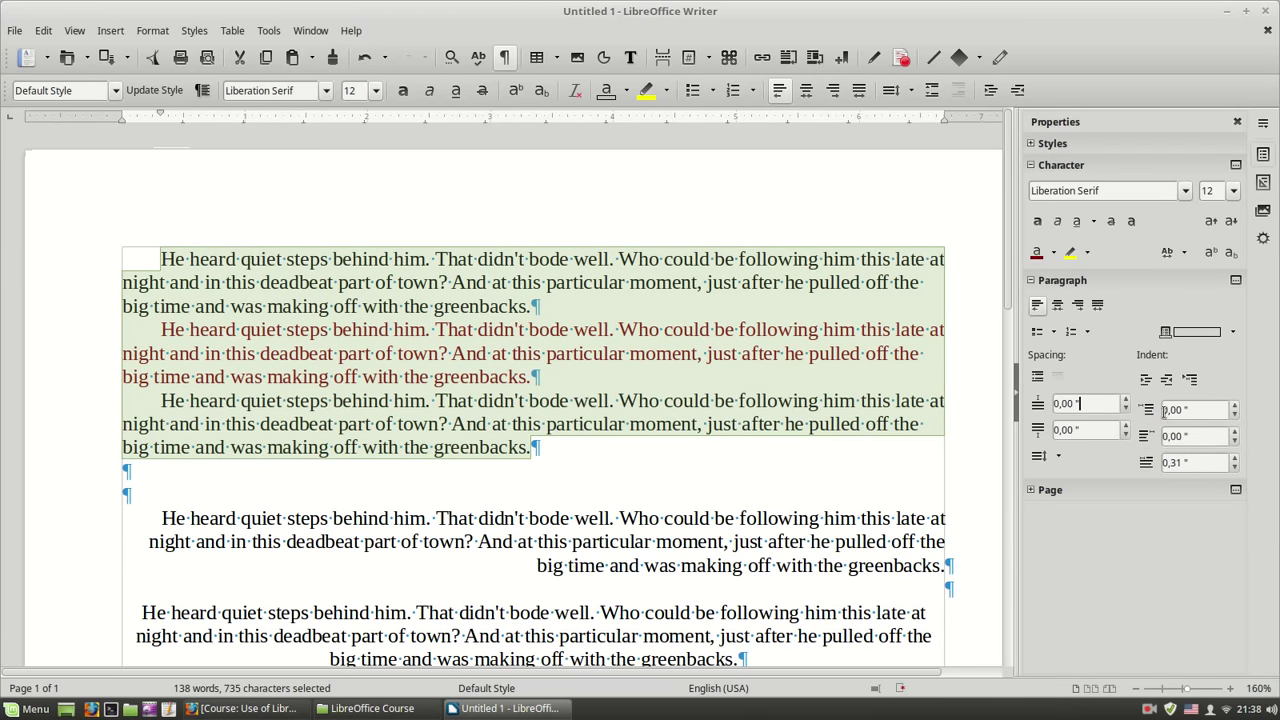
left_click(935, 93)
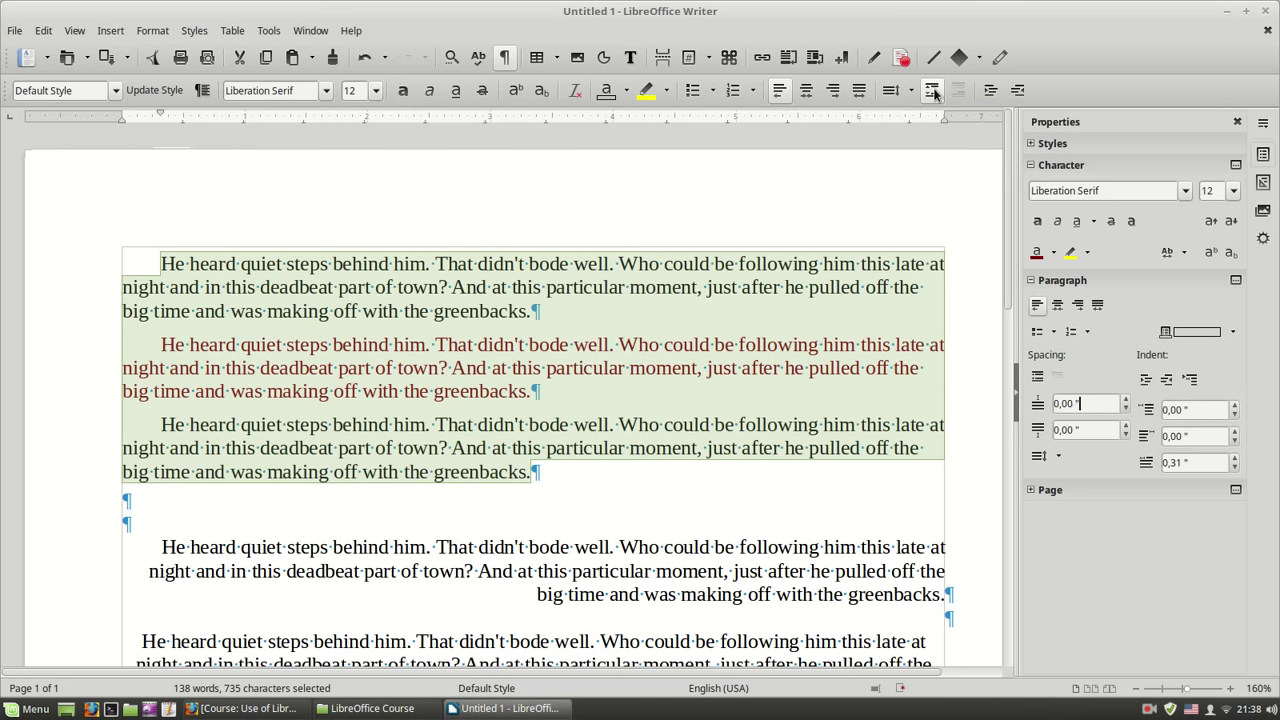
left_click(684, 288)
left_click(619, 321)
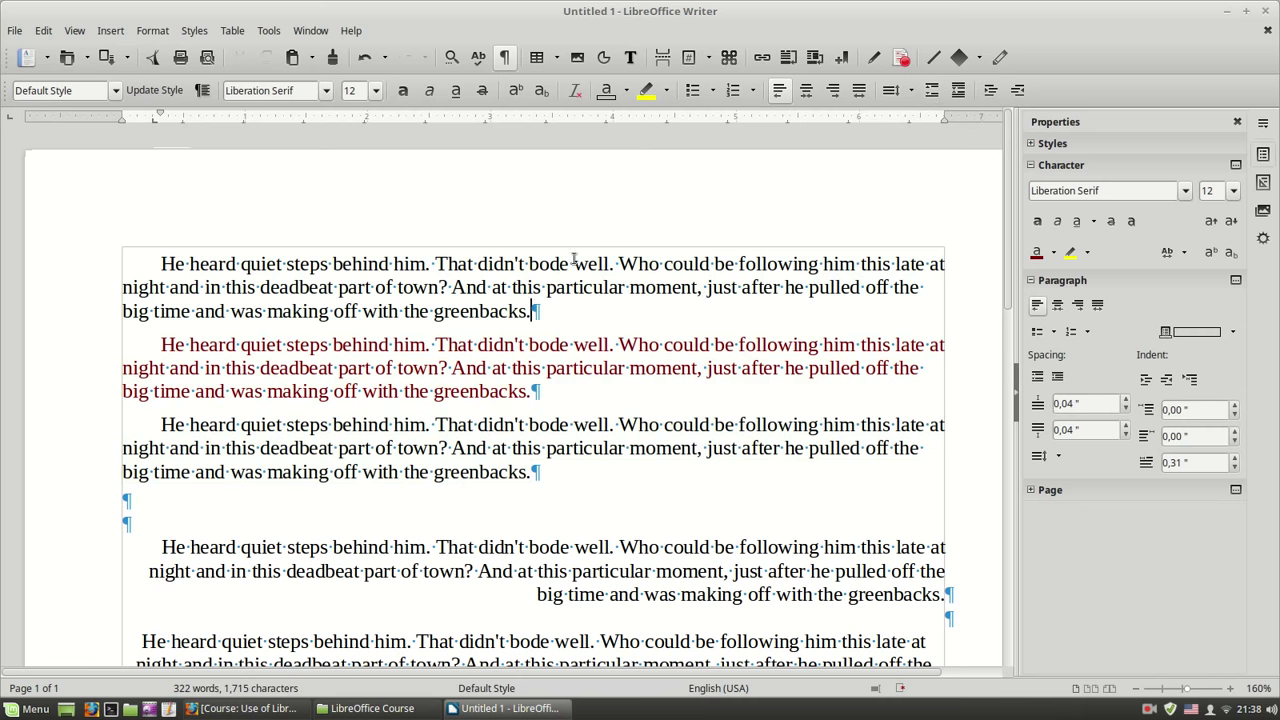
left_click(504, 57)
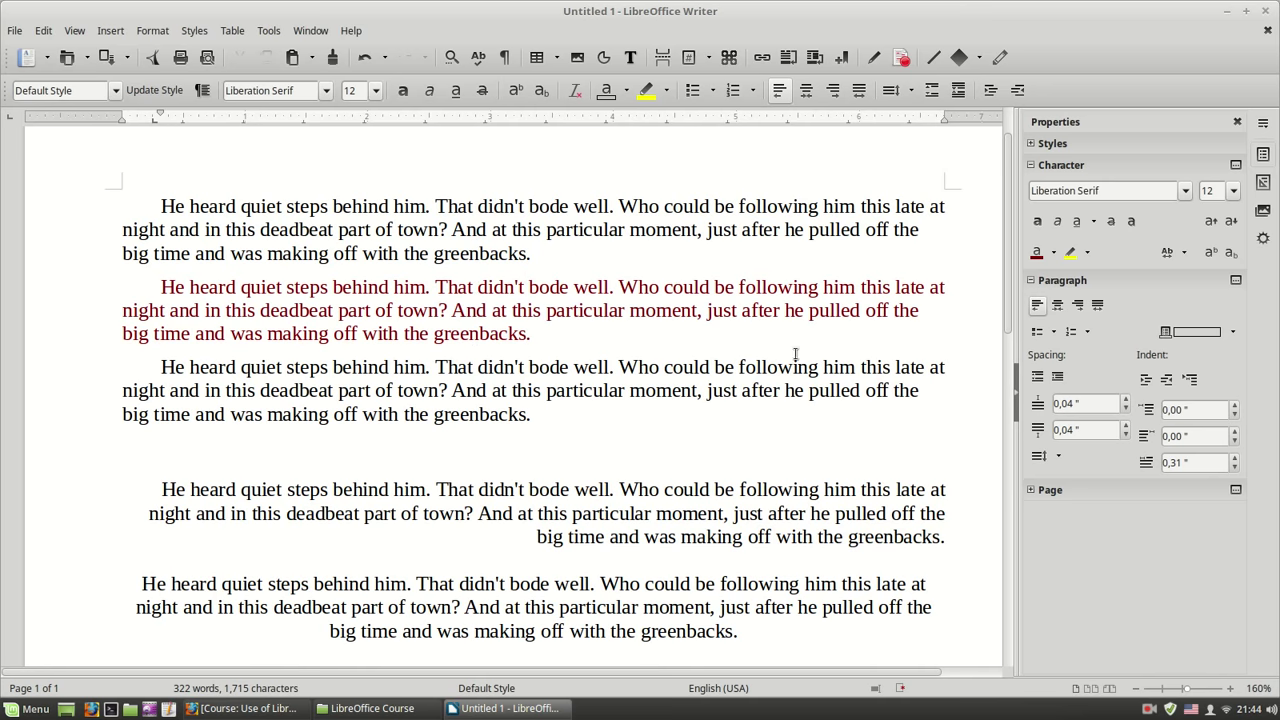
left_click(220, 287)
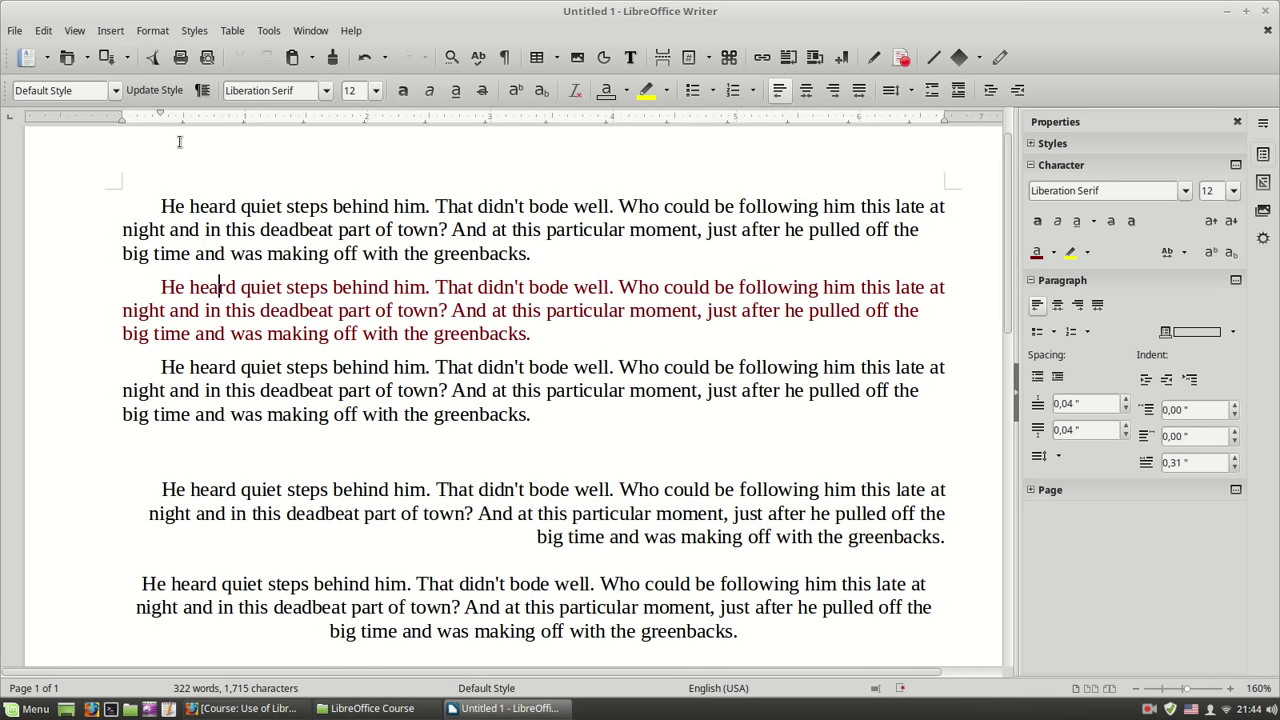